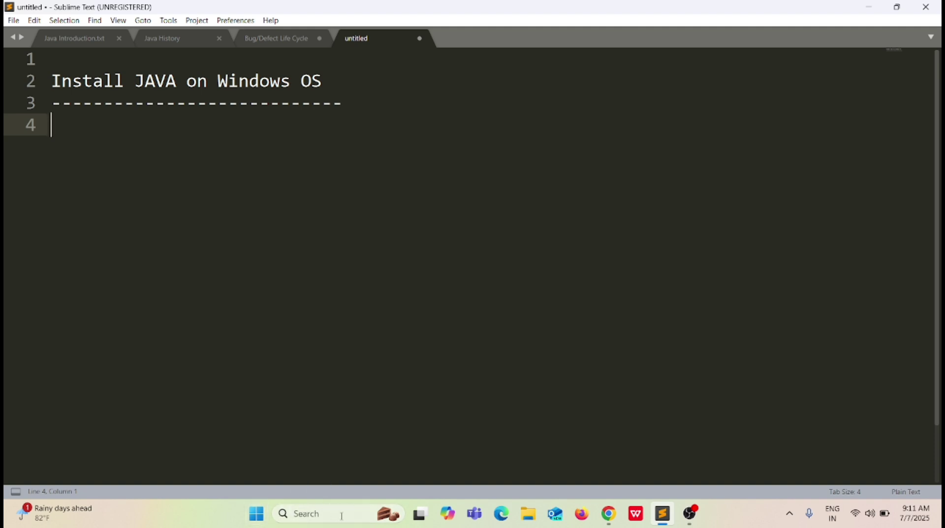
Step: Open Command Prompt, place its window below the note's heading, and run java --version to check for an installed Java
{"action": "left_click", "coordinate": [308, 514]}
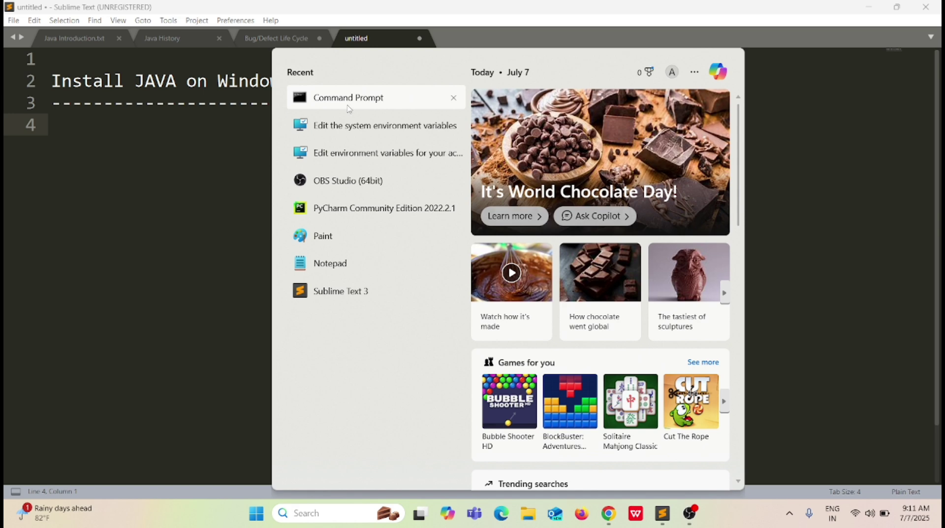
{"action": "type", "text": "cmd"}
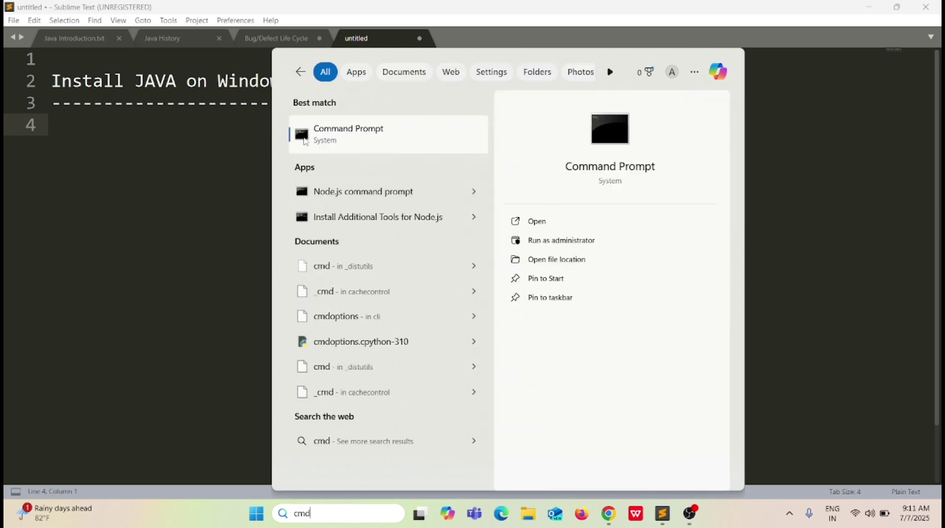
{"action": "left_click", "coordinate": [383, 132]}
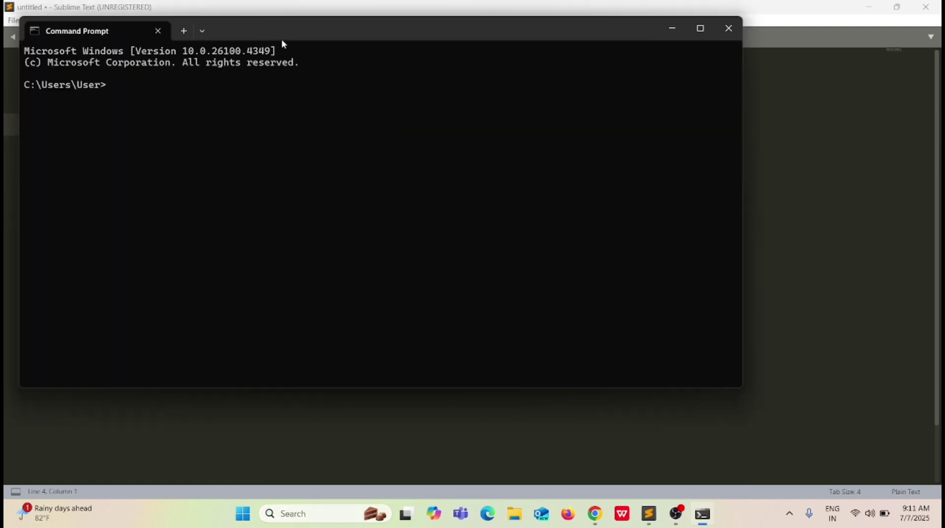
{"action": "left_click_drag", "start_coordinate": [282, 39], "coordinate": [445, 139]}
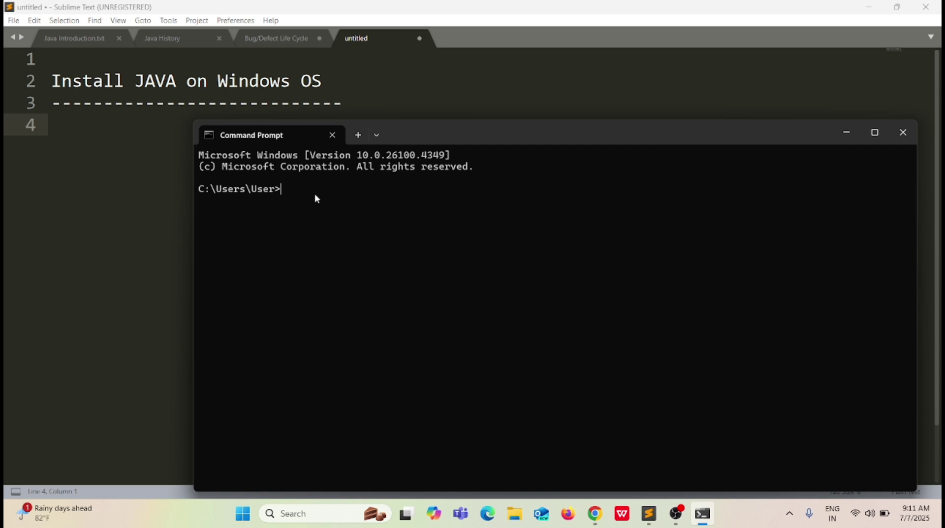
{"action": "type", "text": "java --version"}
{"action": "key", "text": "Return"}
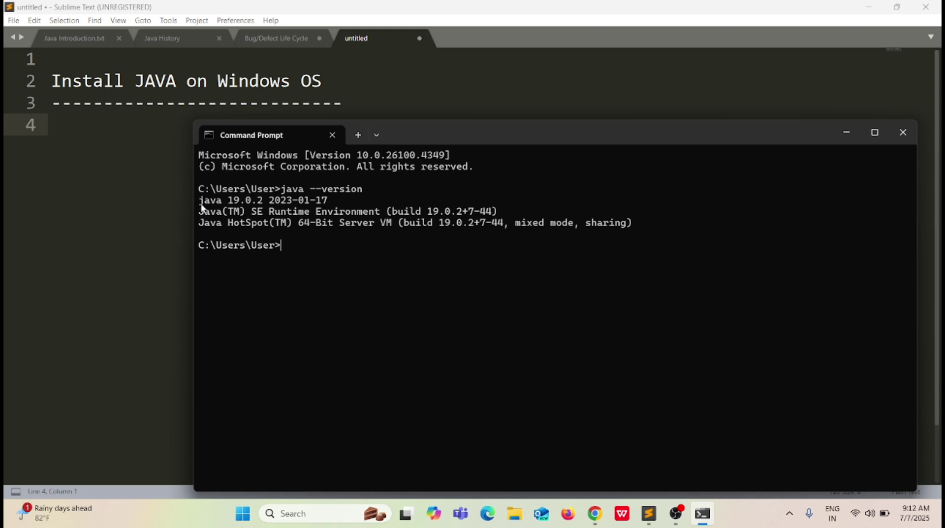
Step: Examine the version details that the java --version command printed in Command Prompt
{"action": "left_click_drag", "start_coordinate": [199, 200], "coordinate": [646, 225]}
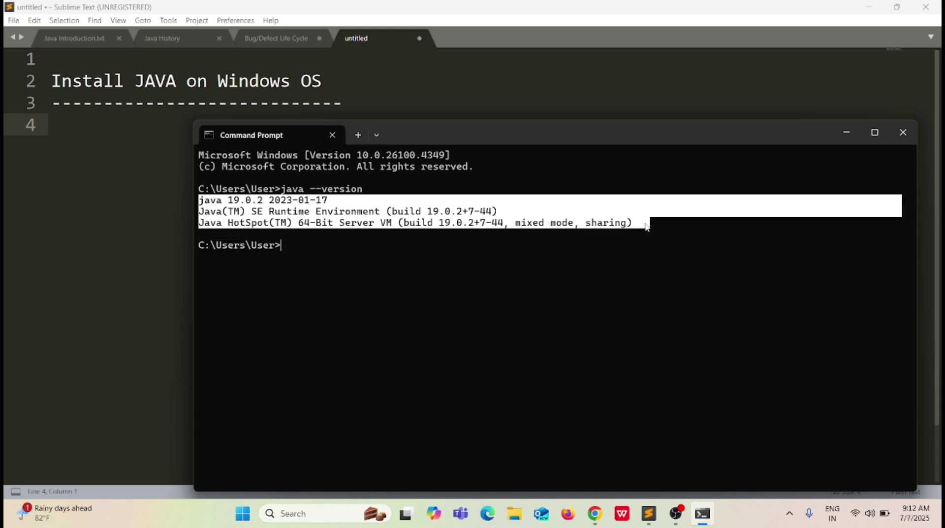
{"action": "left_click", "coordinate": [636, 221]}
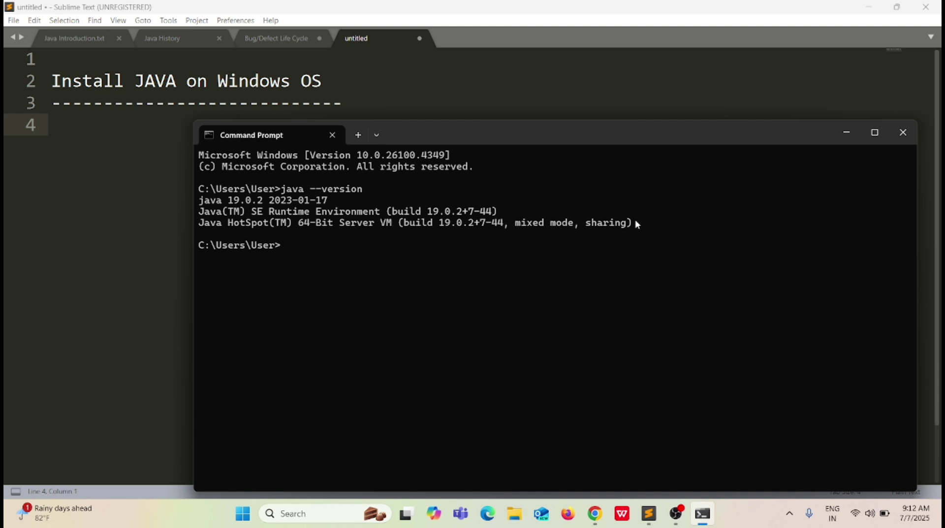
{"action": "left_click_drag", "start_coordinate": [199, 200], "coordinate": [647, 224]}
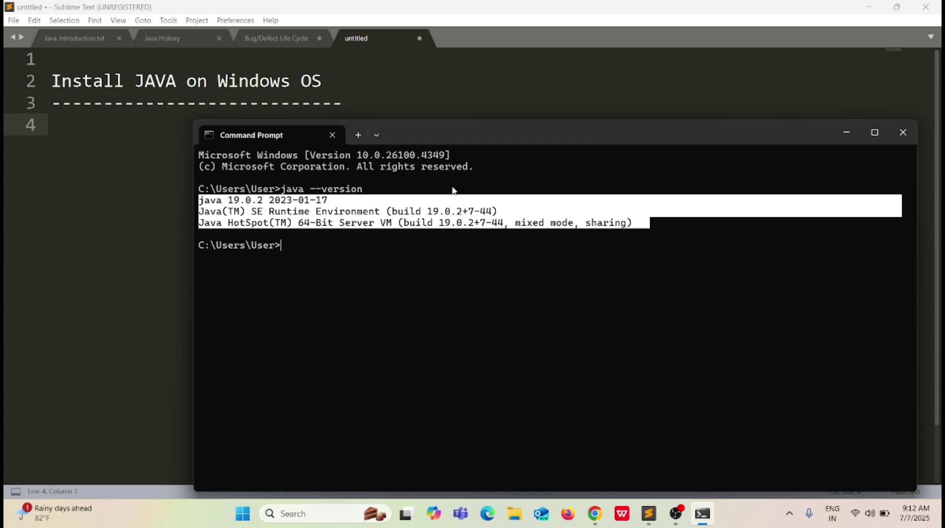
{"action": "left_click", "coordinate": [212, 202]}
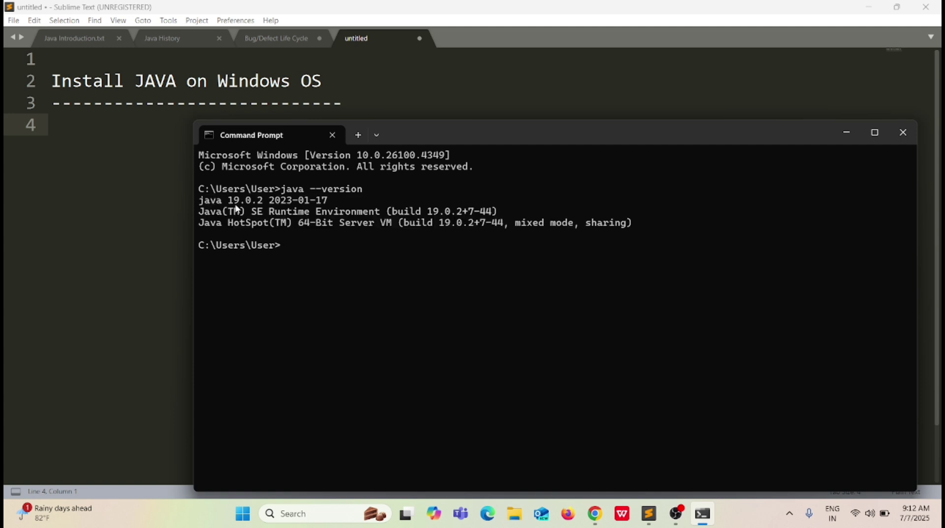
{"action": "left_click_drag", "start_coordinate": [200, 201], "coordinate": [646, 225]}
{"action": "left_click", "coordinate": [216, 211]}
{"action": "left_click_drag", "start_coordinate": [198, 200], "coordinate": [640, 224]}
{"action": "left_click", "coordinate": [480, 208]}
{"action": "left_click_drag", "start_coordinate": [199, 201], "coordinate": [636, 225]}
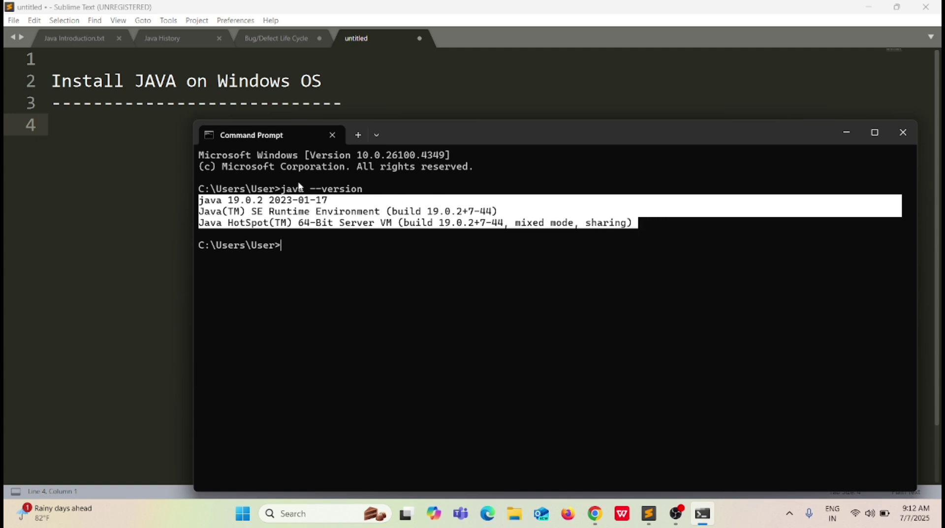
{"action": "left_click", "coordinate": [262, 222]}
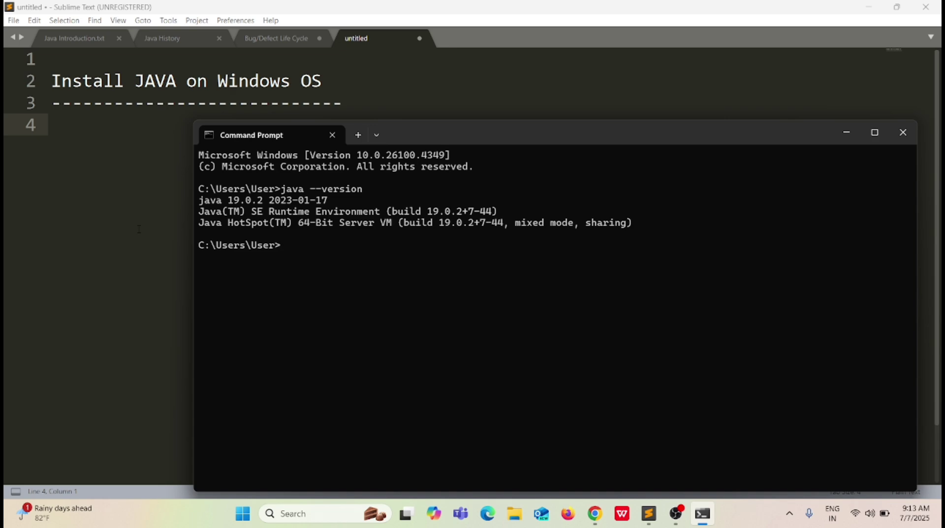
Step: Switch to Chrome, search Google for "java download" and open Oracle's Java Downloads page
{"action": "left_click", "coordinate": [571, 469]}
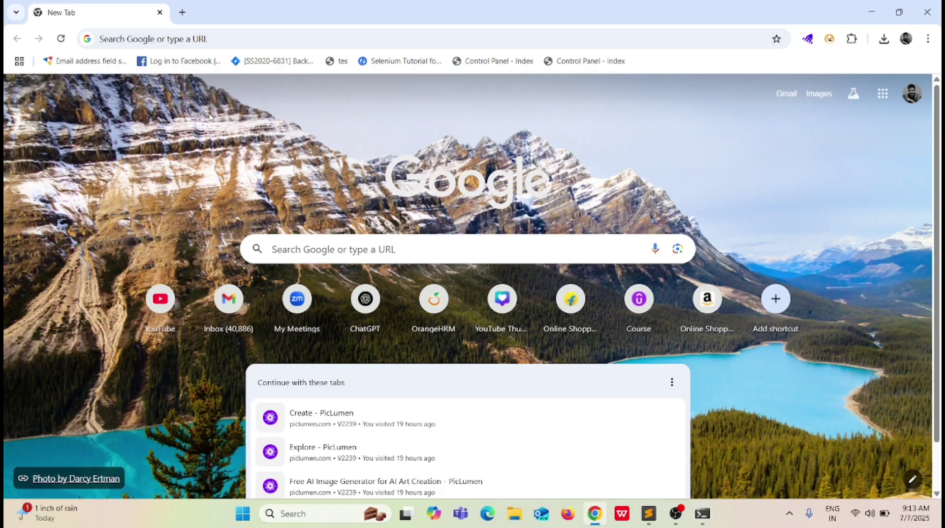
{"action": "left_click", "coordinate": [151, 37]}
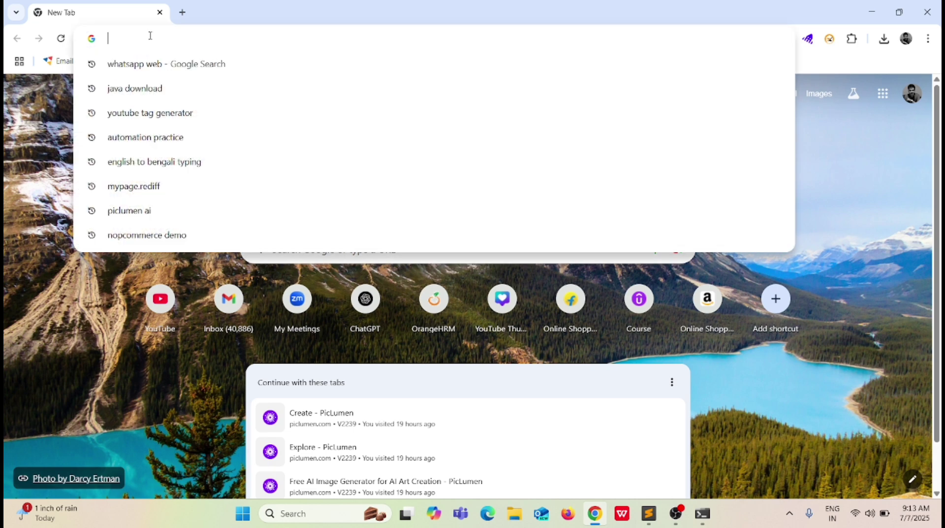
{"action": "type", "text": "ja"}
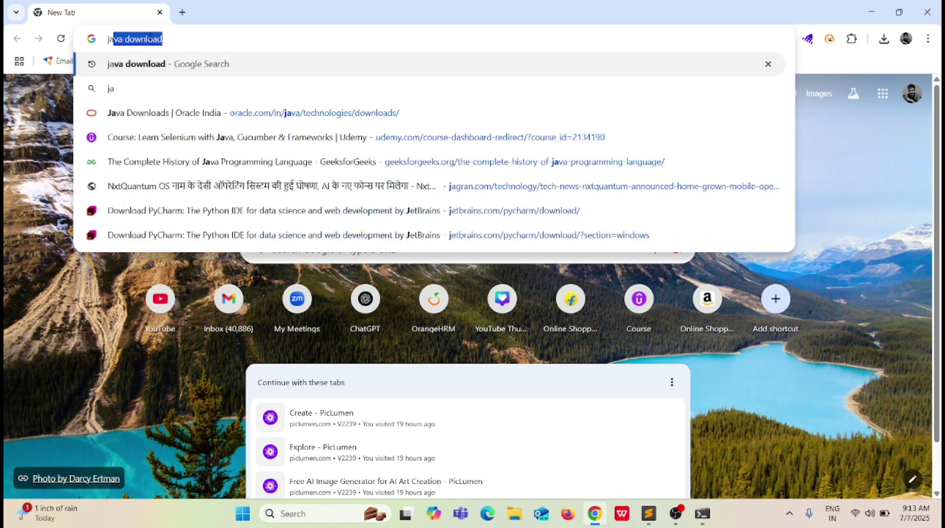
{"action": "type", "text": "va downloa"}
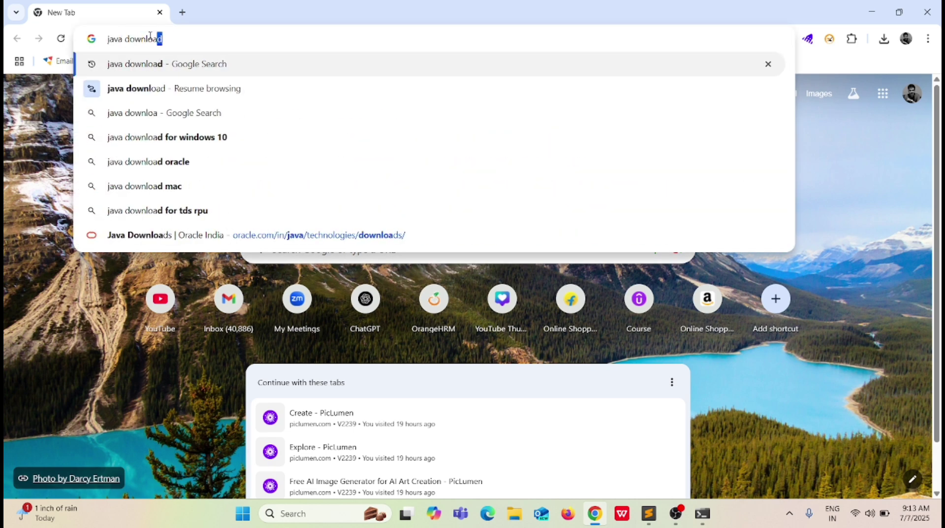
{"action": "type", "text": "d"}
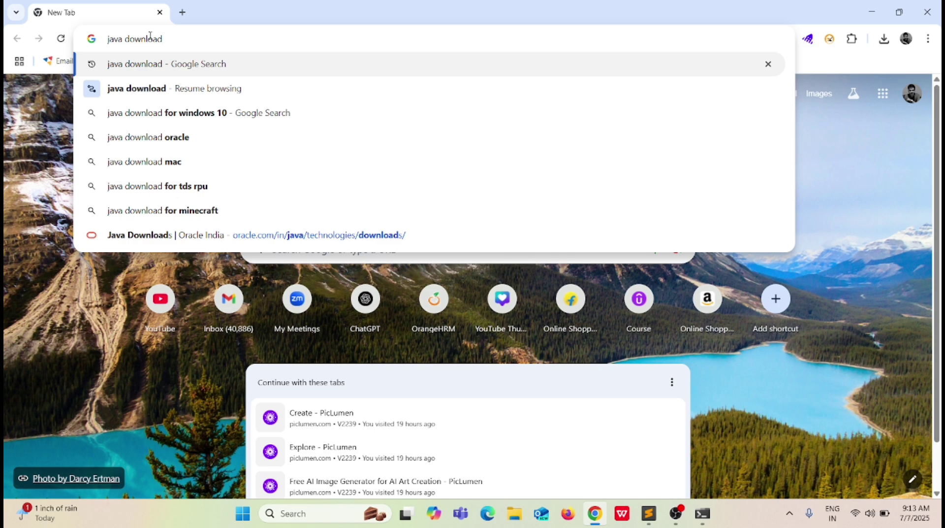
{"action": "key", "text": "Return"}
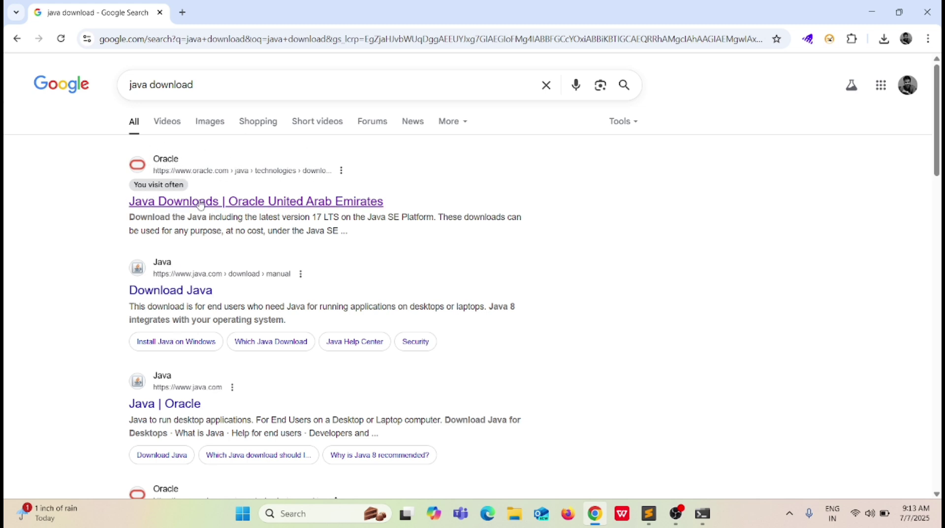
{"action": "left_click", "coordinate": [172, 204]}
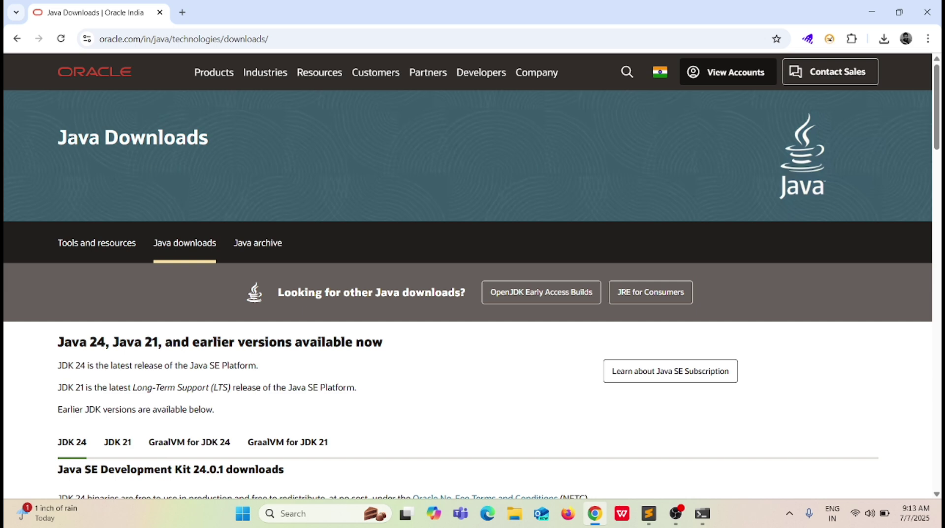
Step: Examine the Java Downloads page, focusing on its title and the heading listing the available Java versions
{"action": "left_click_drag", "start_coordinate": [58, 137], "coordinate": [234, 146]}
{"action": "scroll", "coordinate": [284, 223], "scroll_direction": "down", "scroll_amount": 1}
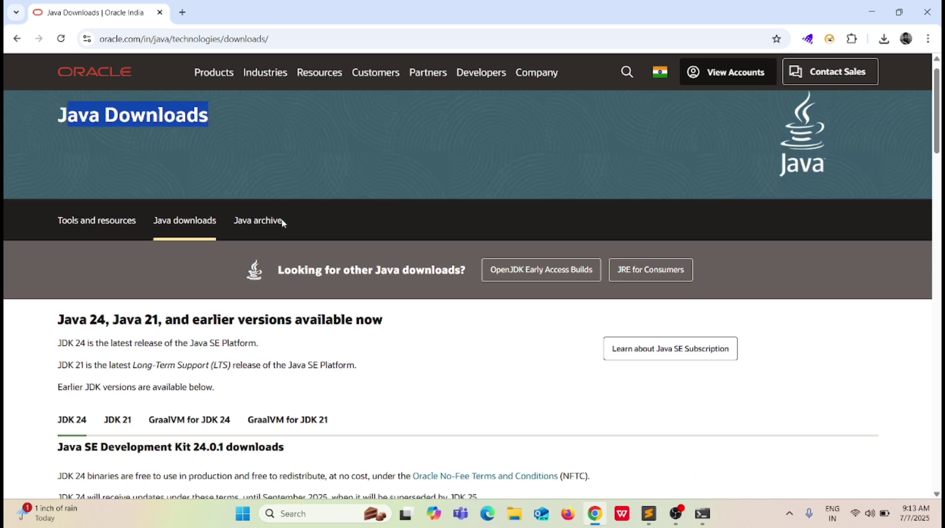
{"action": "scroll", "coordinate": [284, 217], "scroll_direction": "down", "scroll_amount": 2}
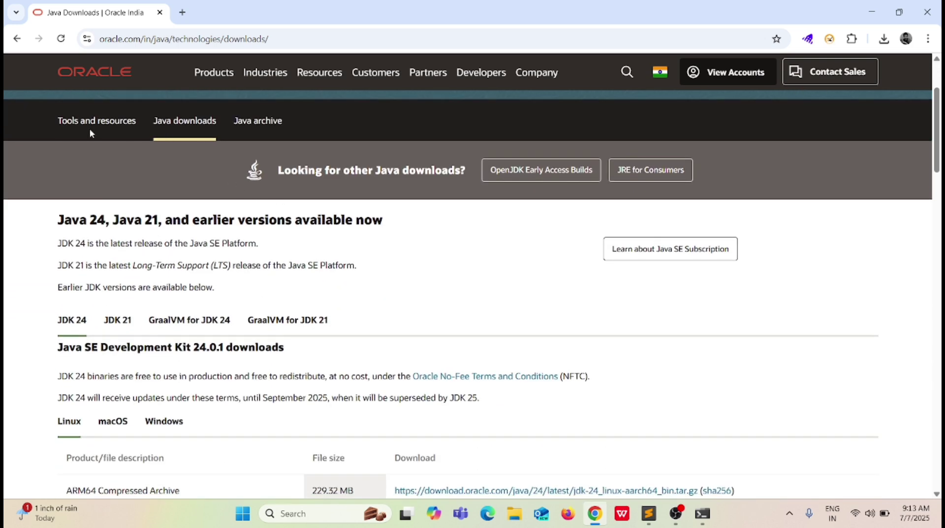
{"action": "scroll", "coordinate": [90, 132], "scroll_direction": "up", "scroll_amount": 2}
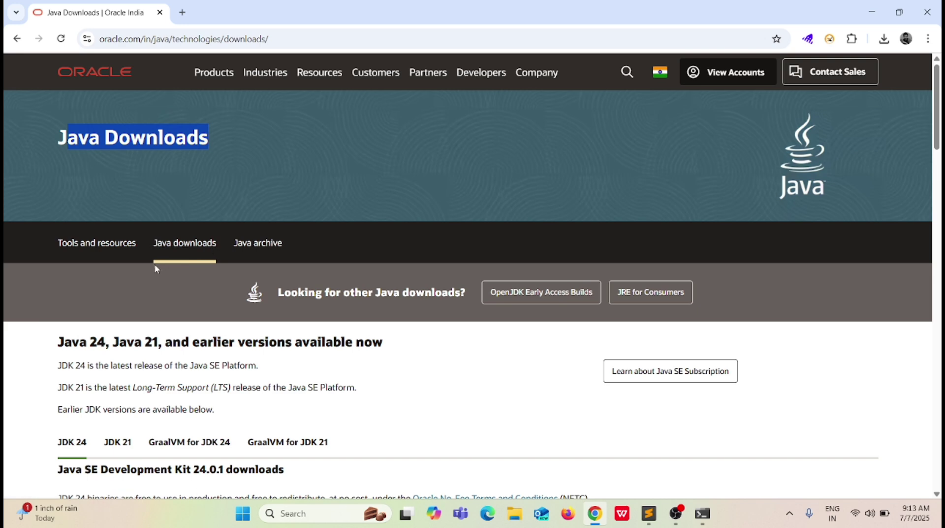
{"action": "scroll", "coordinate": [170, 256], "scroll_direction": "down", "scroll_amount": 2}
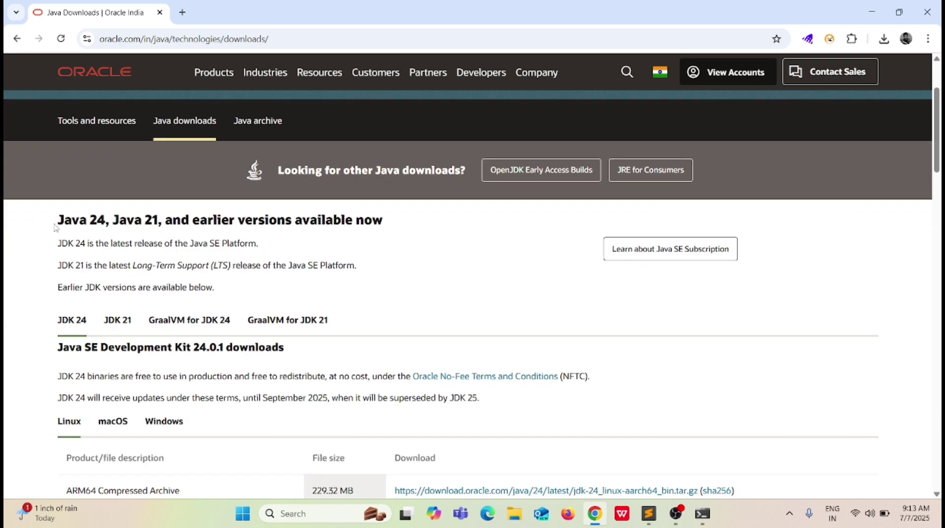
{"action": "left_click_drag", "start_coordinate": [55, 223], "coordinate": [429, 220]}
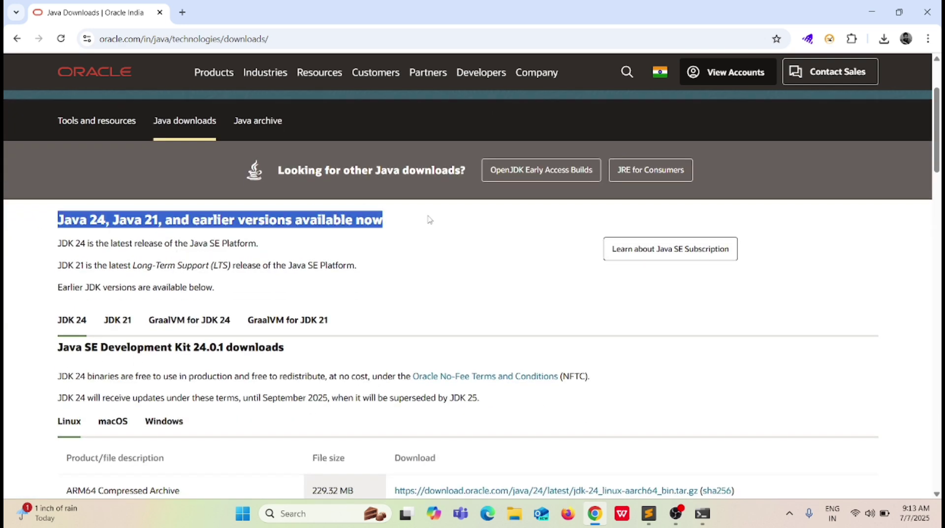
{"action": "left_click", "coordinate": [419, 220]}
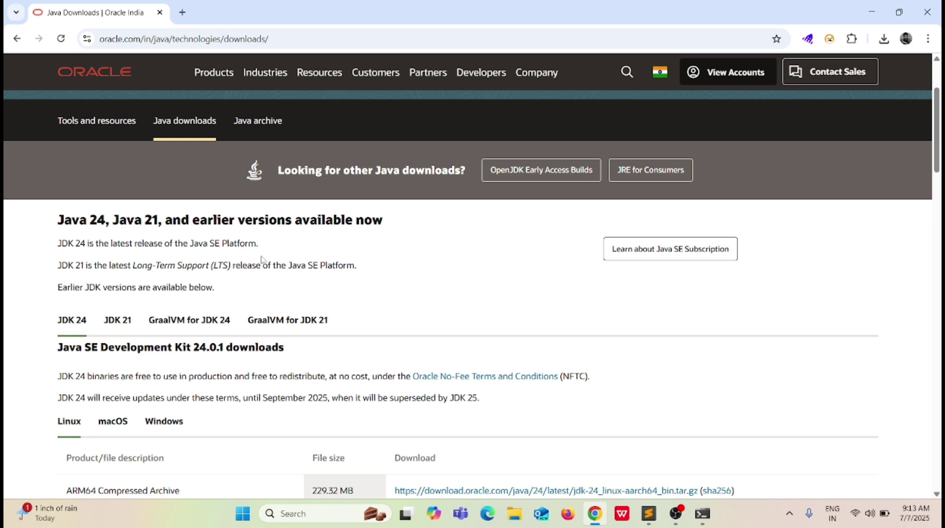
{"action": "double_click", "coordinate": [72, 220]}
{"action": "left_click_drag", "start_coordinate": [126, 220], "coordinate": [402, 231]}
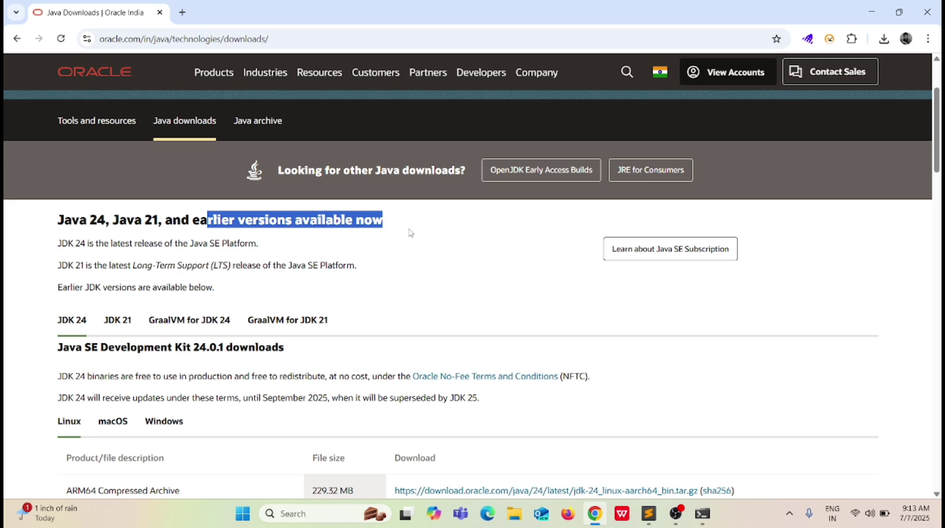
{"action": "scroll", "coordinate": [402, 226], "scroll_direction": "down", "scroll_amount": 1}
{"action": "scroll", "coordinate": [164, 228], "scroll_direction": "up", "scroll_amount": 1}
Step: Compare "Java 24" in the available-versions heading with the JDK 24 entry in the version list below it
{"action": "left_click_drag", "start_coordinate": [58, 220], "coordinate": [106, 220]}
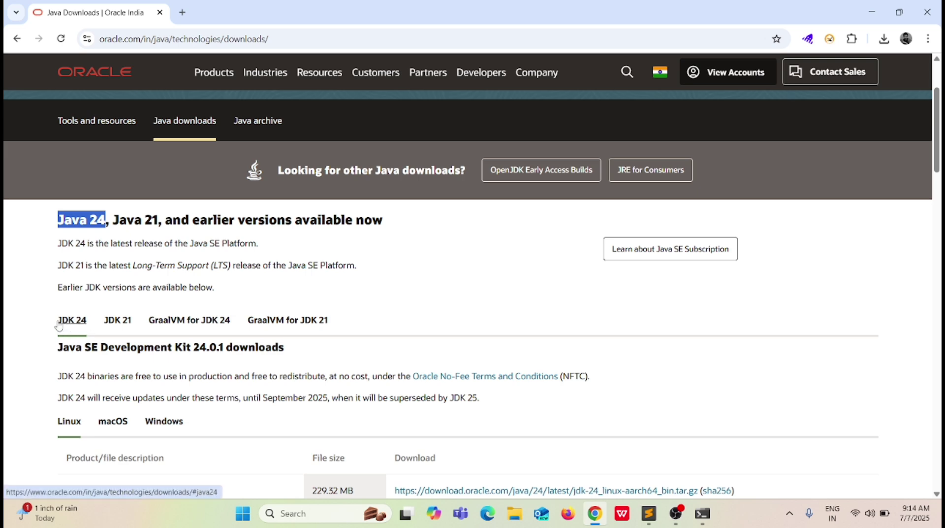
{"action": "left_click", "coordinate": [21, 301]}
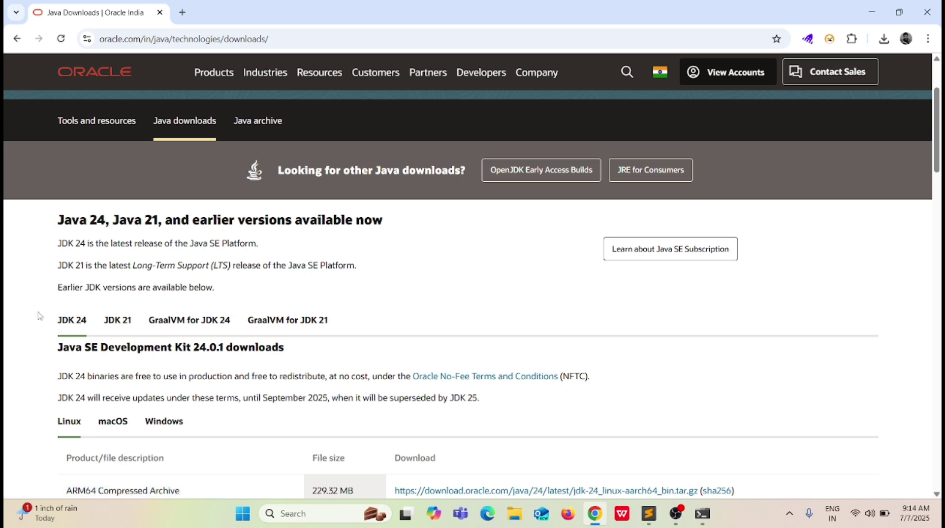
{"action": "left_click_drag", "start_coordinate": [52, 318], "coordinate": [77, 319]}
{"action": "left_click", "coordinate": [59, 316]}
{"action": "left_click_drag", "start_coordinate": [55, 221], "coordinate": [106, 219]}
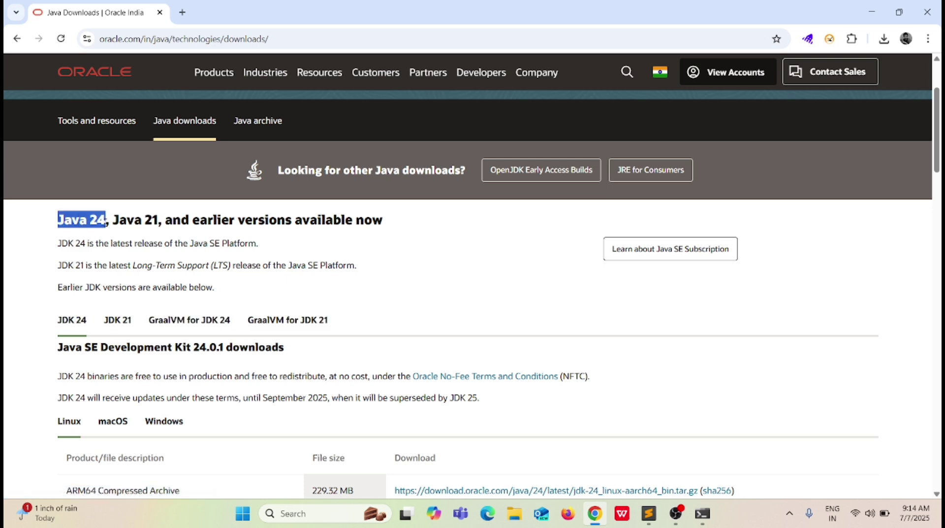
{"action": "left_click", "coordinate": [42, 283]}
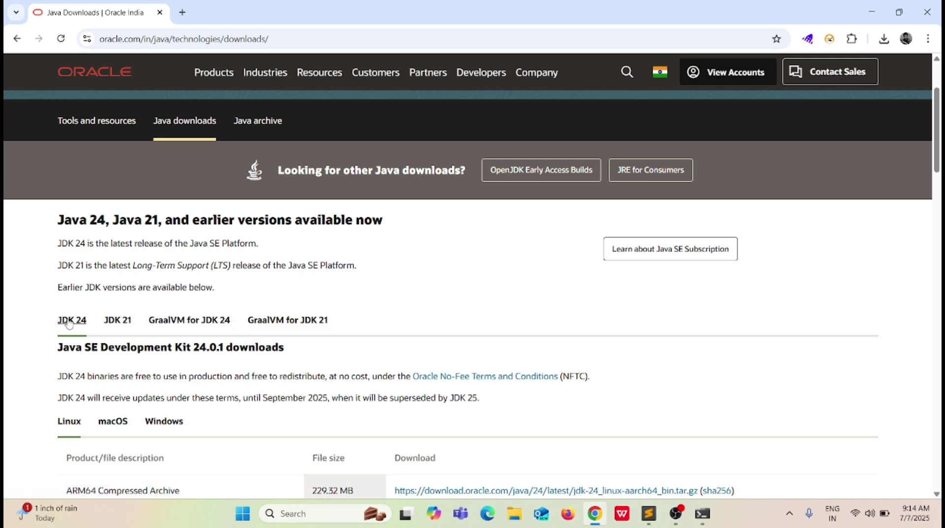
{"action": "left_click_drag", "start_coordinate": [54, 221], "coordinate": [107, 221]}
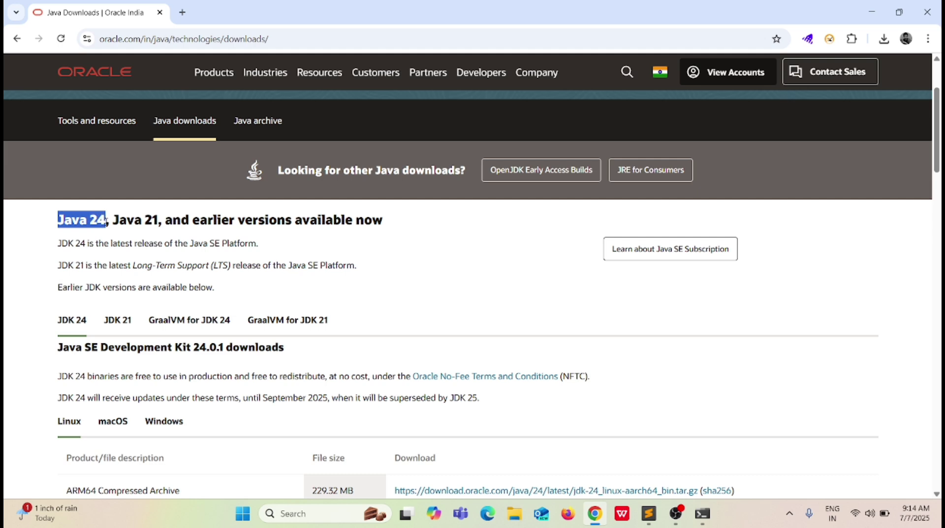
{"action": "left_click", "coordinate": [51, 291]}
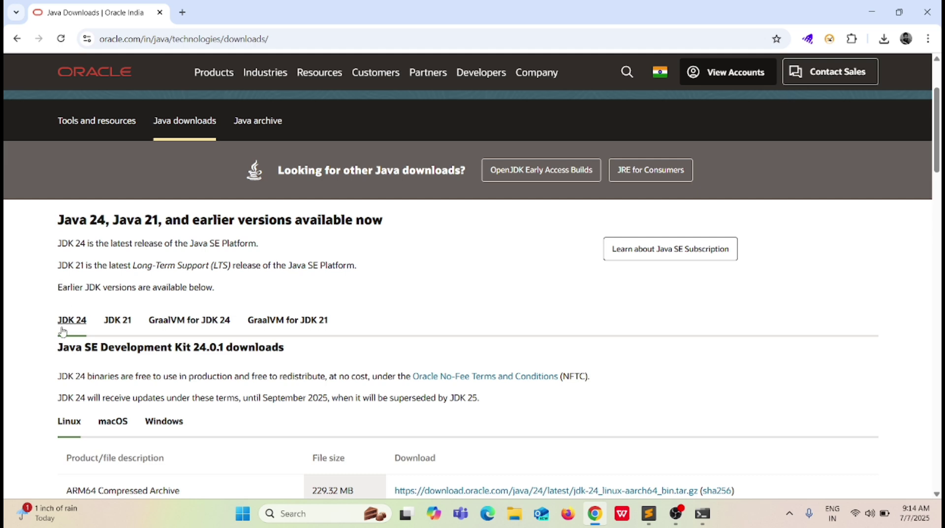
Step: View the JDK 21 downloads, return to the JDK 24 downloads and look over its operating system options
{"action": "scroll", "coordinate": [72, 324], "scroll_direction": "down", "scroll_amount": 1}
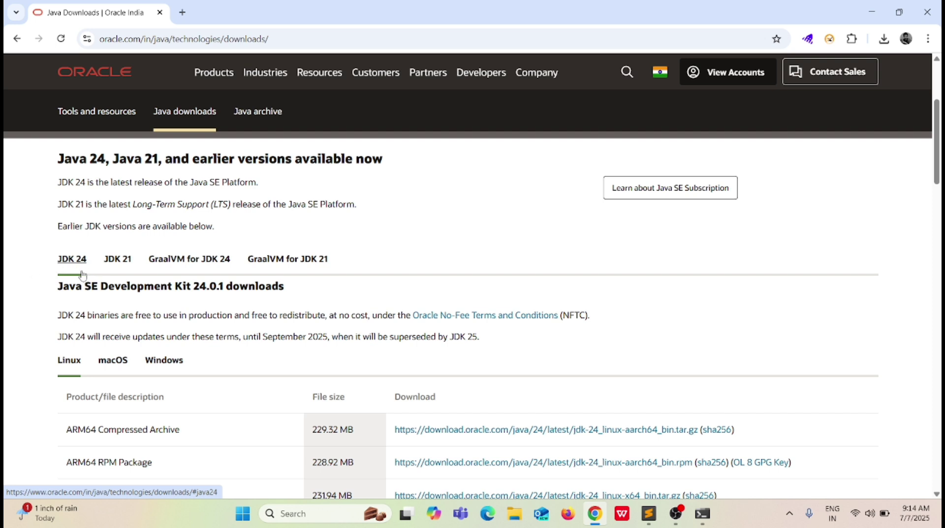
{"action": "left_click", "coordinate": [113, 264]}
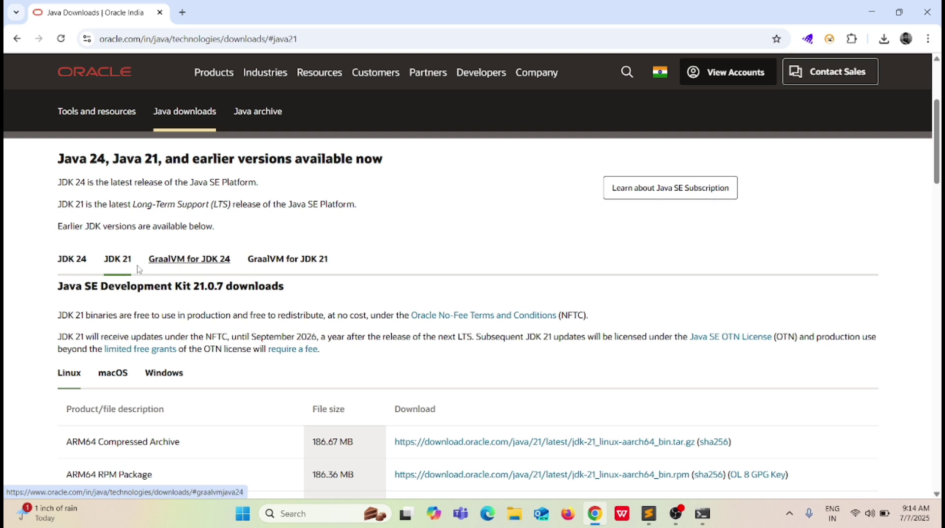
{"action": "left_click", "coordinate": [71, 262]}
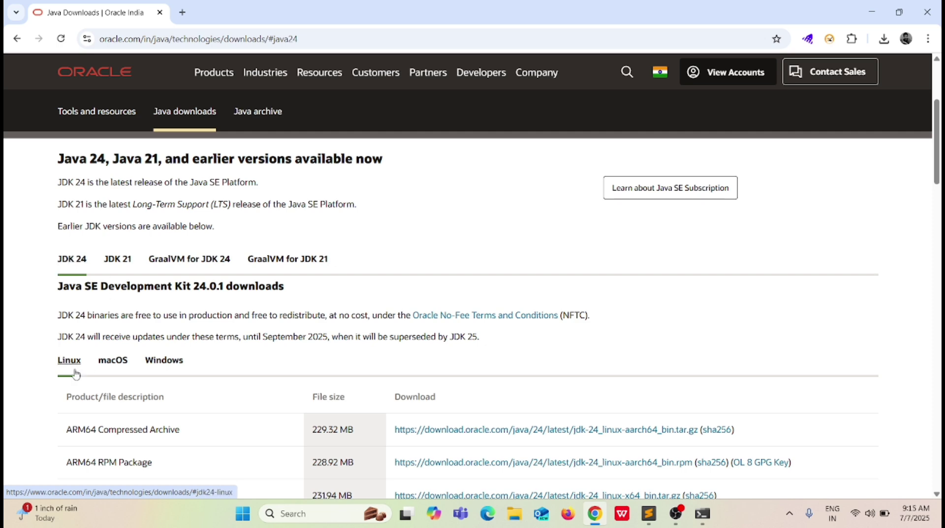
{"action": "scroll", "coordinate": [93, 382], "scroll_direction": "down", "scroll_amount": 1}
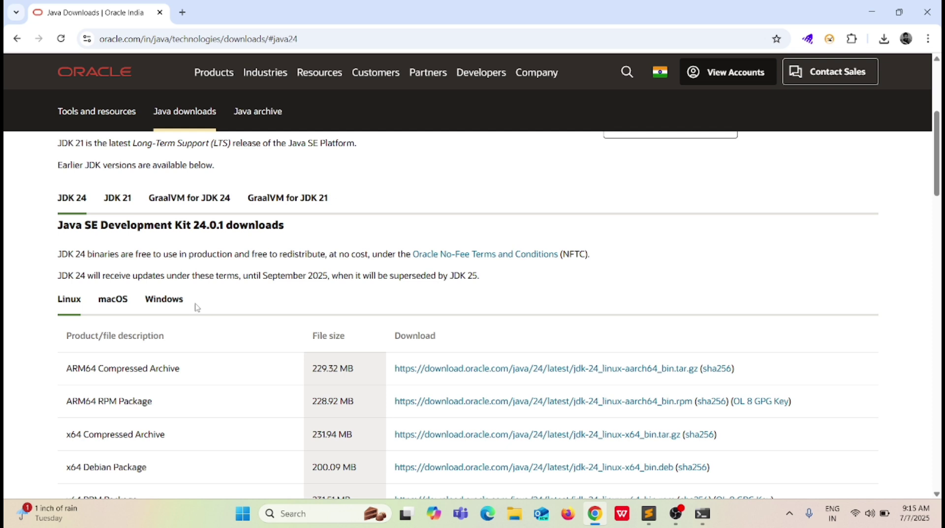
Step: Show the Windows downloads for JDK 24 and compare the x64 Compressed Archive, x64 Installer and x64 MSI Installer entries
{"action": "left_click", "coordinate": [154, 299]}
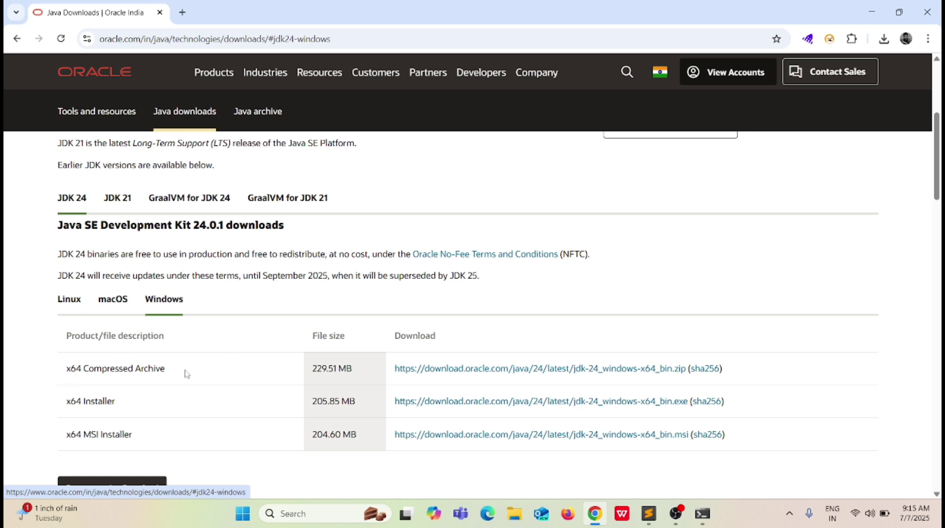
{"action": "left_click_drag", "start_coordinate": [70, 403], "coordinate": [124, 408]}
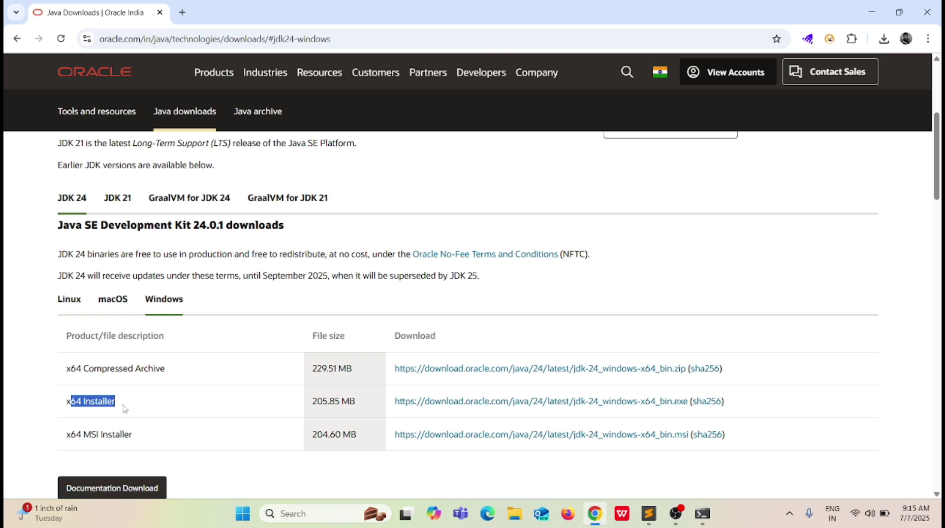
{"action": "left_click_drag", "start_coordinate": [66, 435], "coordinate": [151, 440]}
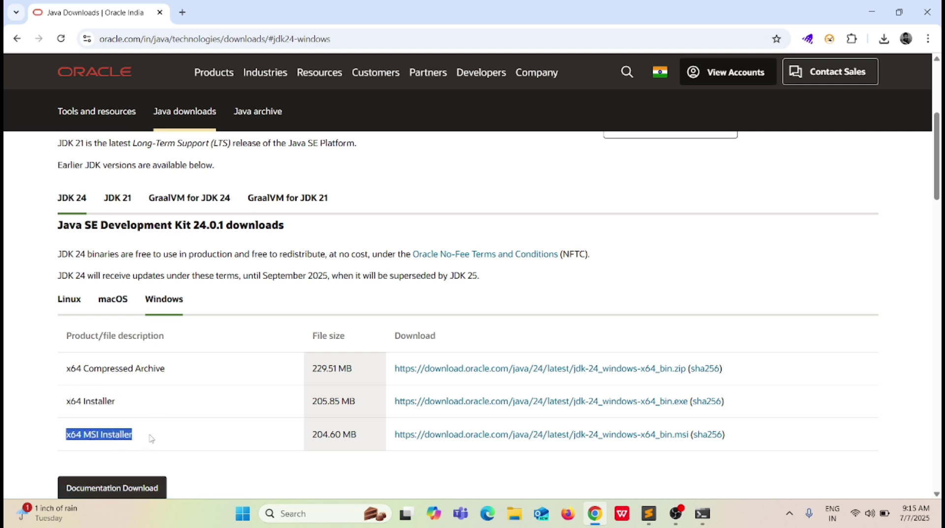
{"action": "left_click", "coordinate": [24, 347]}
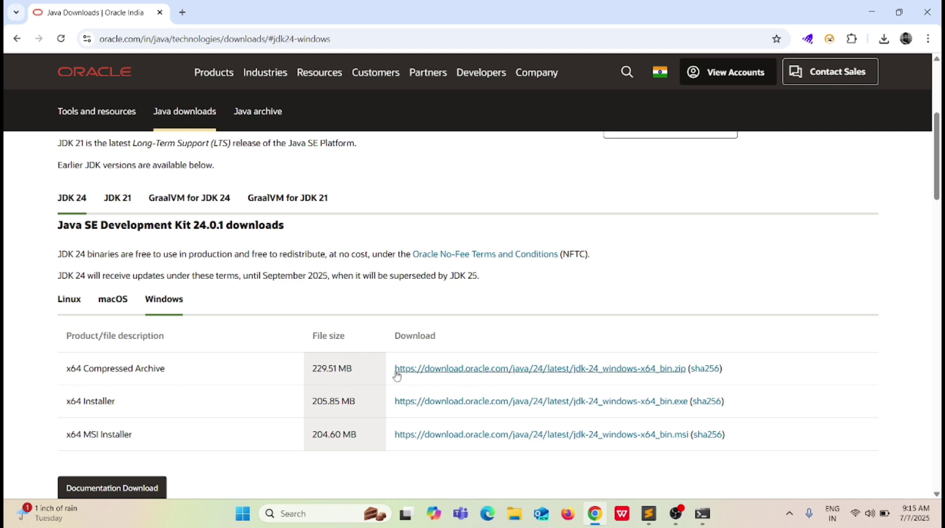
{"action": "double_click", "coordinate": [398, 335]}
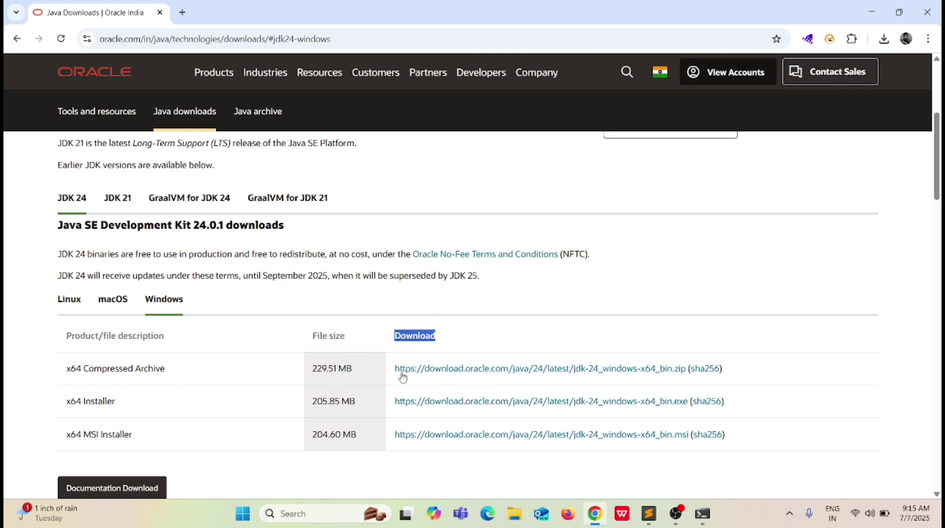
{"action": "left_click_drag", "start_coordinate": [68, 369], "coordinate": [186, 370]}
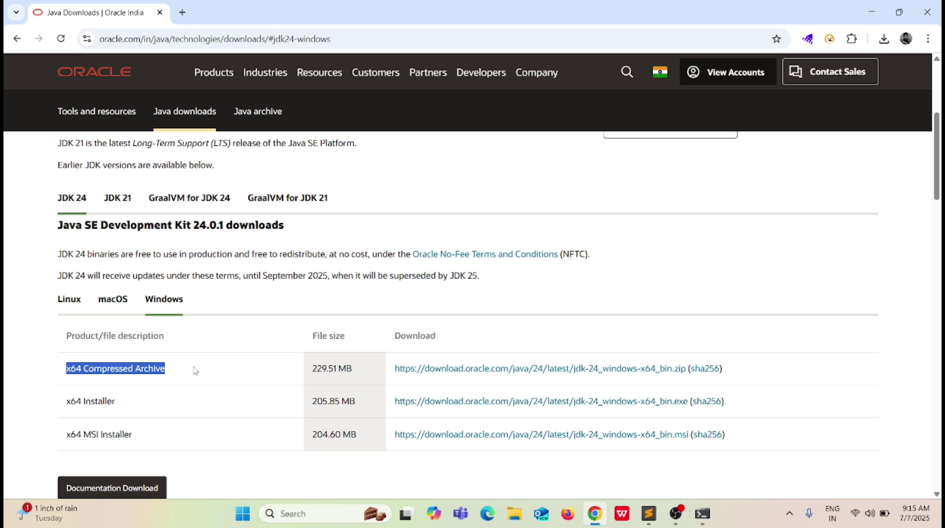
{"action": "left_click", "coordinate": [675, 359]}
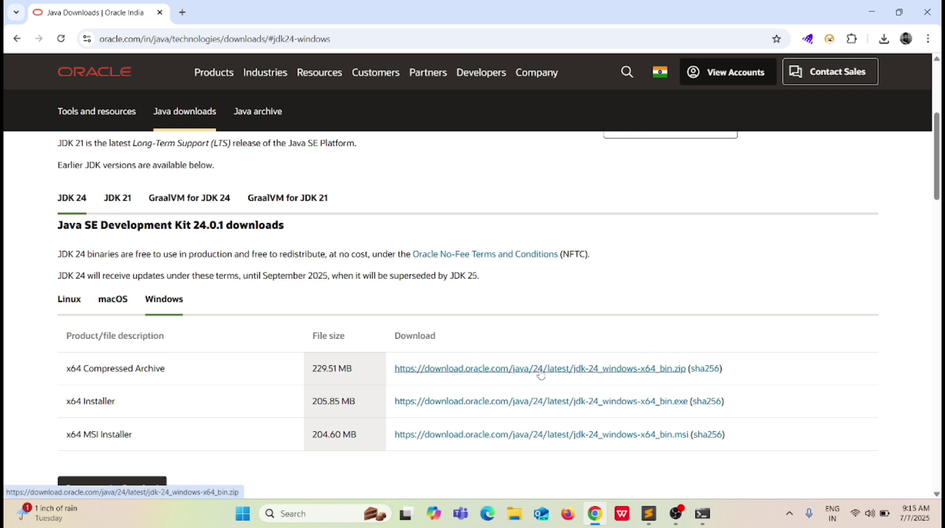
Step: Download the x64 Compressed Archive jdk-24_windows-x64_bin.zip and show the downloaded file in its folder
{"action": "left_click", "coordinate": [522, 370]}
{"action": "left_click", "coordinate": [885, 40]}
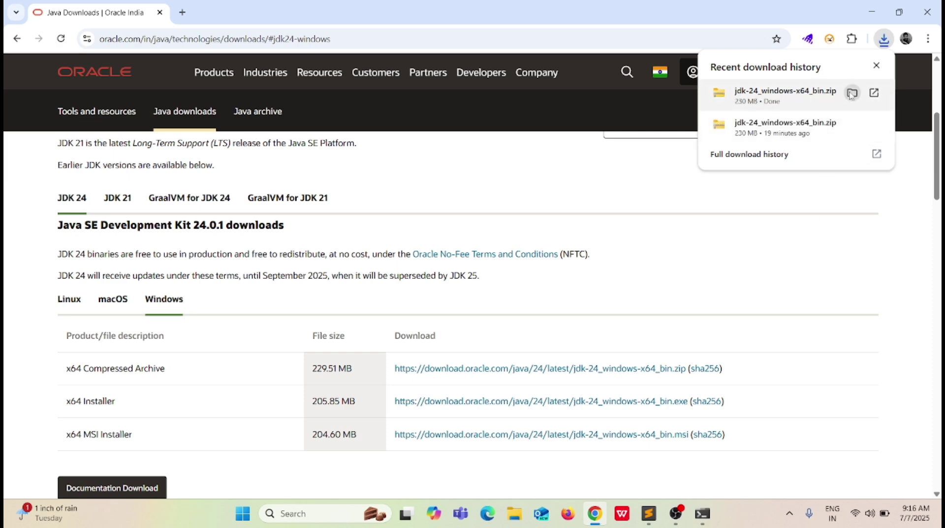
{"action": "left_click", "coordinate": [851, 94]}
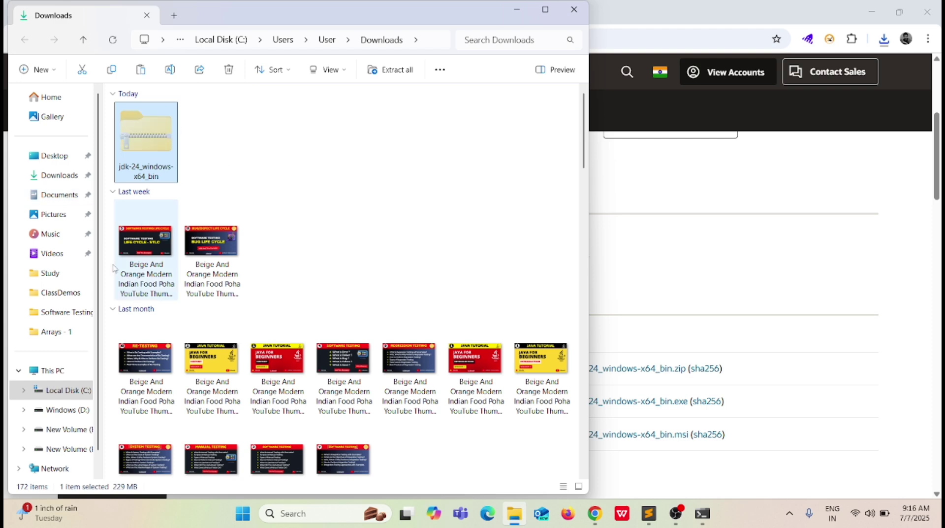
Step: Create a new folder named JAVA on the New Volume (F:) drive
{"action": "left_click", "coordinate": [70, 435]}
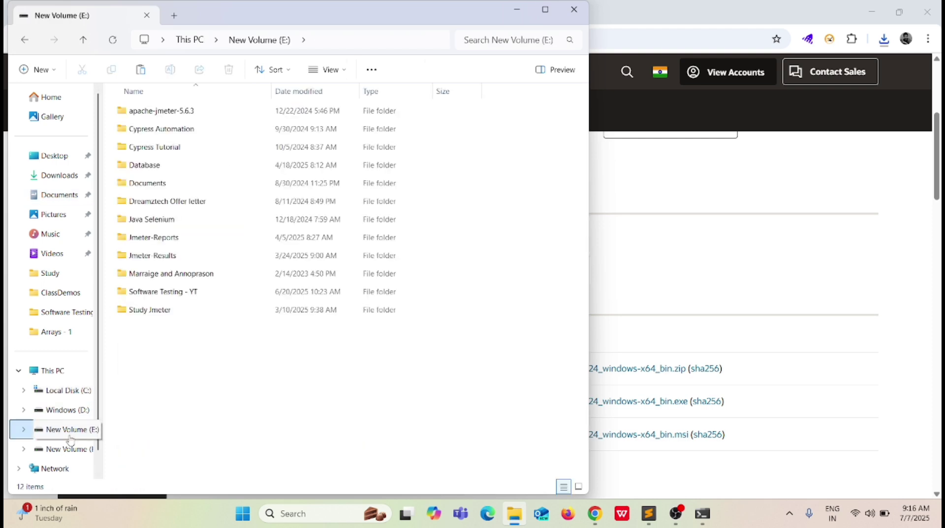
{"action": "left_click", "coordinate": [65, 448]}
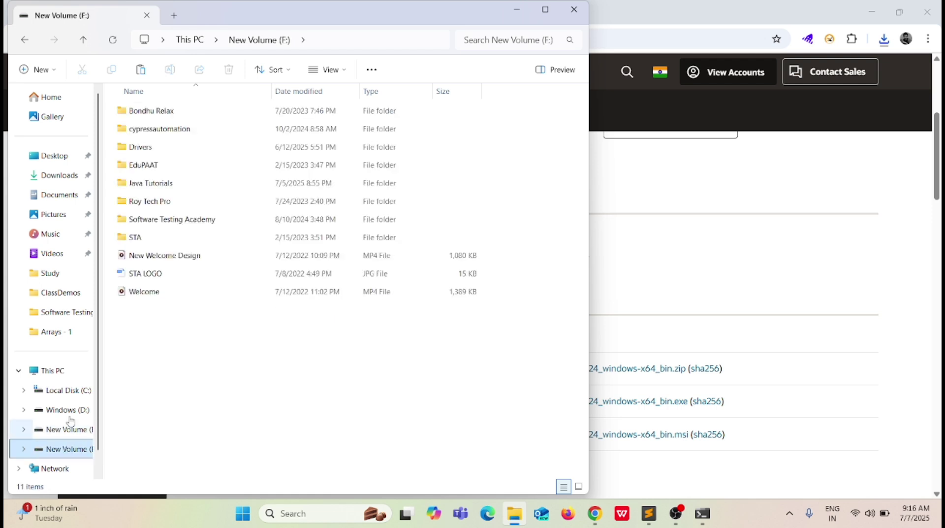
{"action": "scroll", "coordinate": [56, 370], "scroll_direction": "down", "scroll_amount": 1}
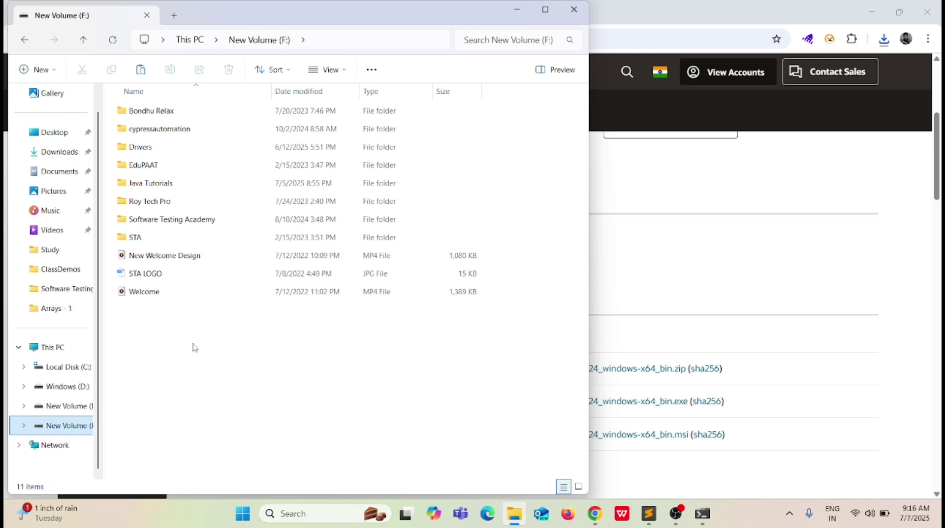
{"action": "right_click", "coordinate": [196, 361]}
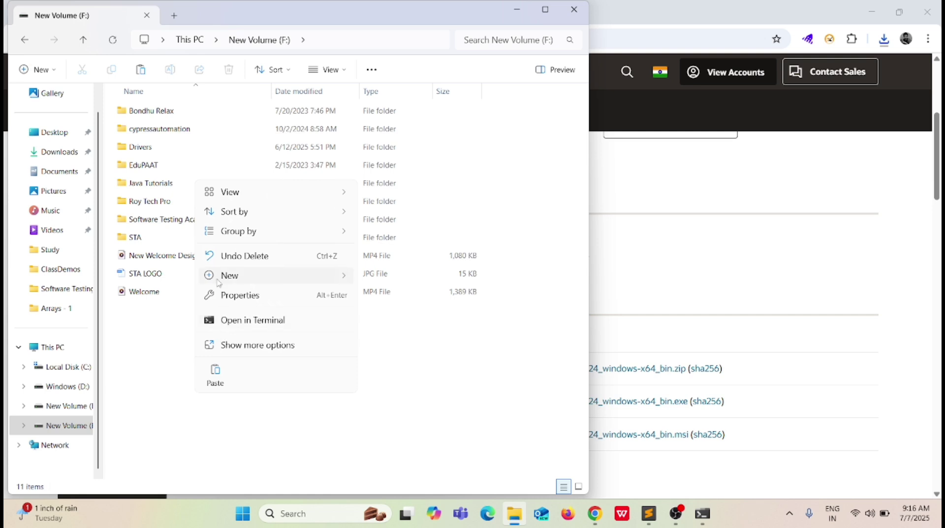
{"action": "mouse_move", "coordinate": [216, 281]}
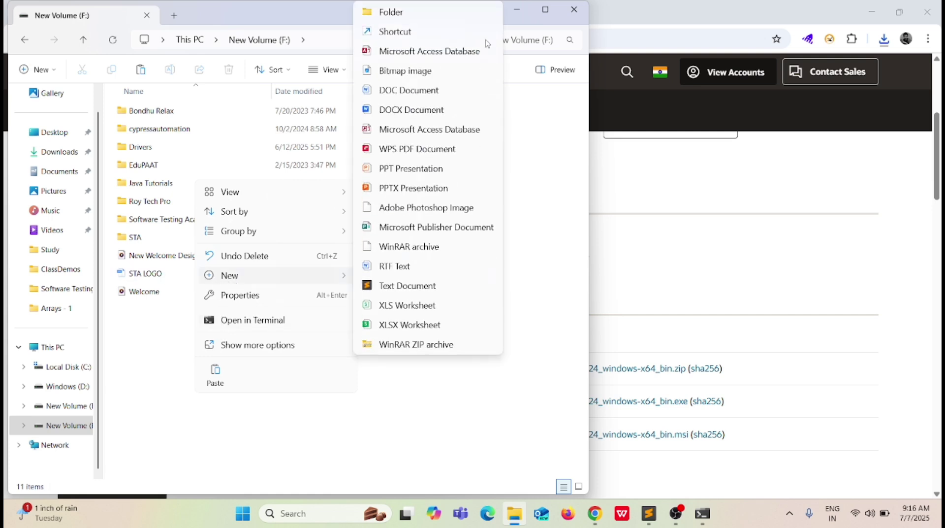
{"action": "left_click", "coordinate": [422, 16]}
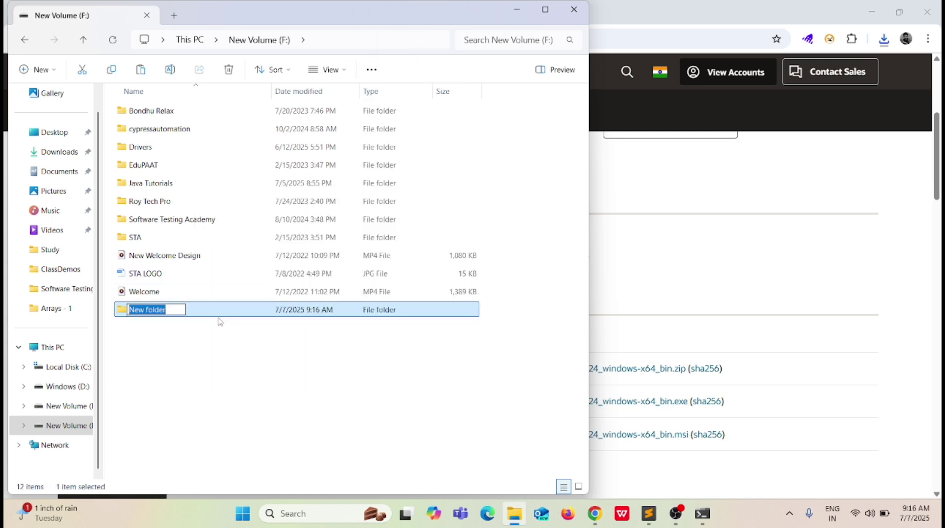
{"action": "type", "text": "JDK"}
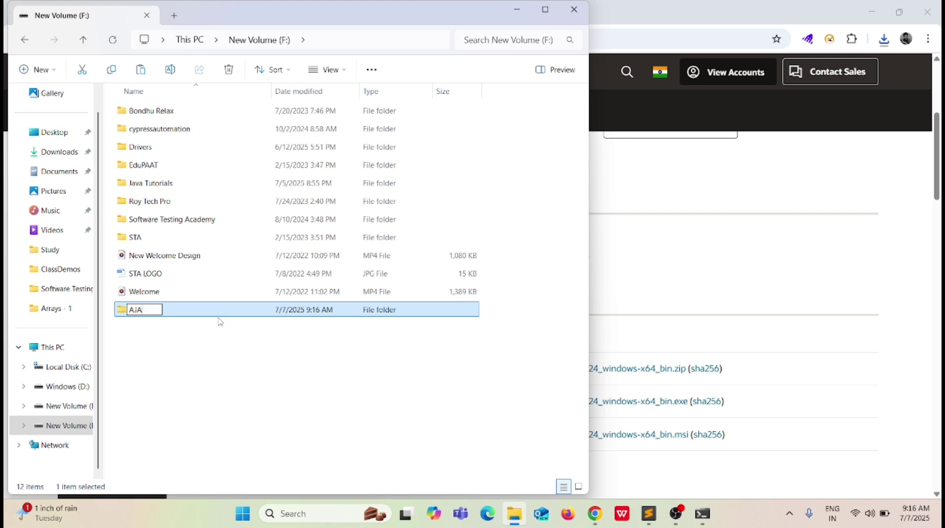
{"action": "key", "text": "BackSpace"}
{"action": "key", "text": "BackSpace"}
{"action": "key", "text": "BackSpace"}
{"action": "type", "text": "JAVA"}
{"action": "left_click", "coordinate": [235, 363]}
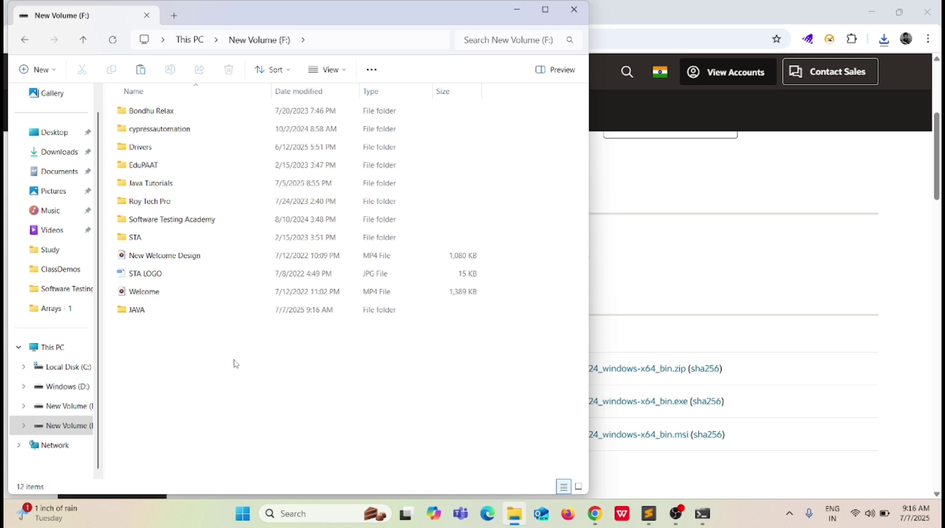
Step: Paste the jdk-24_windows-x64_bin zip archive into the JAVA folder on drive F:
{"action": "double_click", "coordinate": [139, 311]}
{"action": "left_click", "coordinate": [82, 40]}
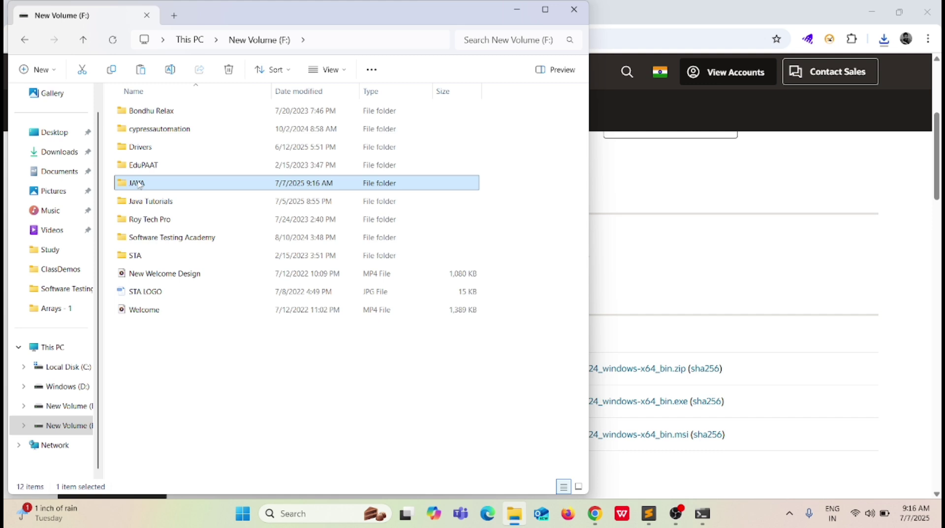
{"action": "double_click", "coordinate": [139, 184]}
{"action": "key", "text": "ctrl+v"}
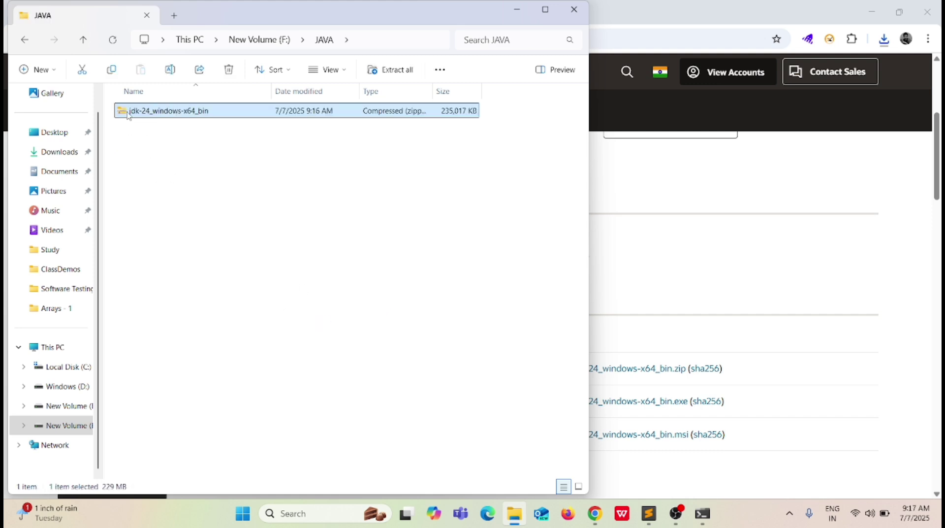
{"action": "left_click", "coordinate": [213, 177]}
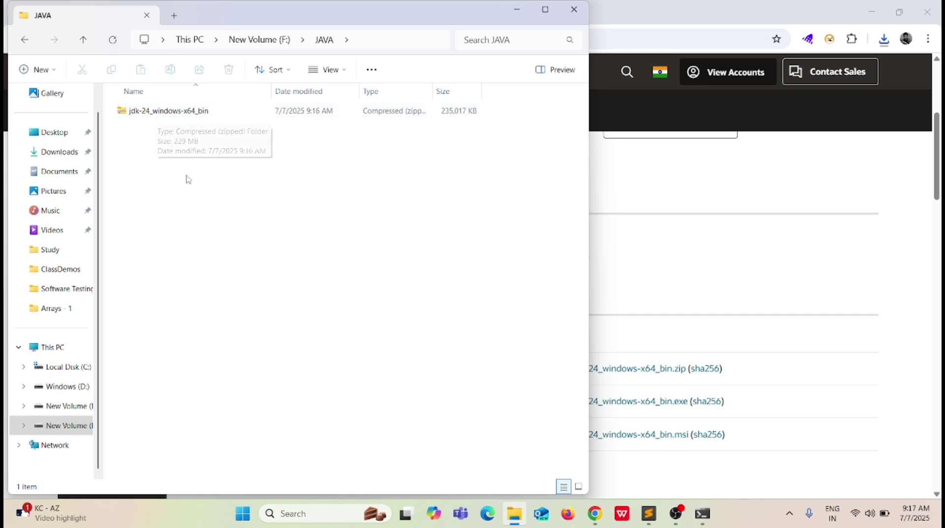
Step: Extract the jdk-24_windows-x64_bin archive within the JAVA folder and close the window showing the extracted files
{"action": "left_click", "coordinate": [153, 116]}
{"action": "right_click", "coordinate": [154, 116]}
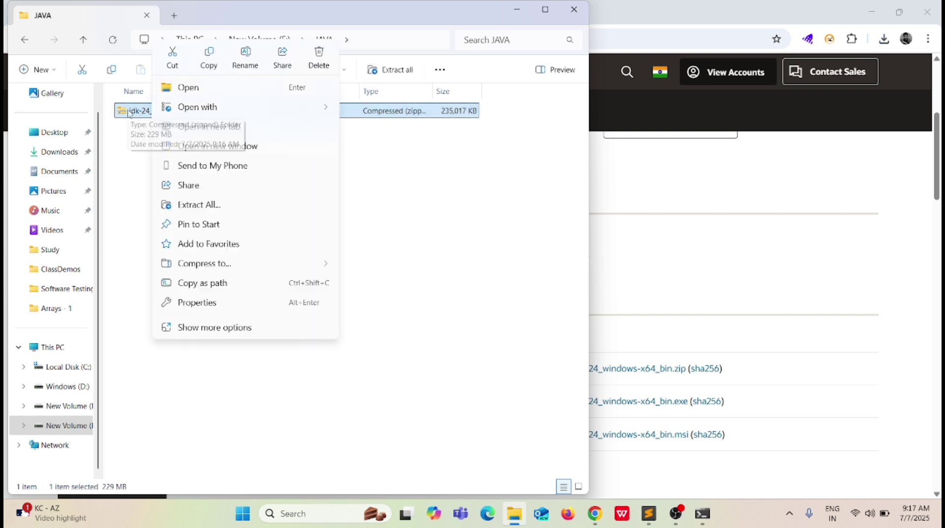
{"action": "left_click", "coordinate": [194, 206]}
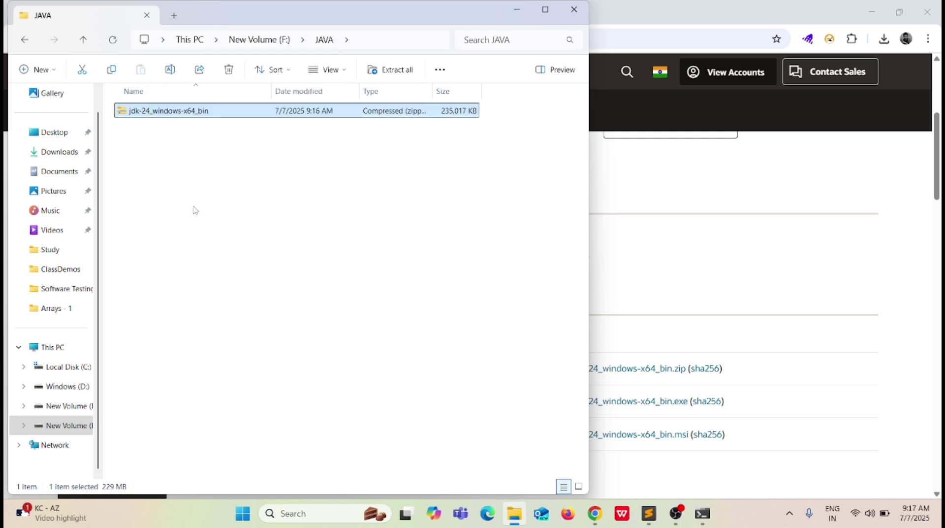
{"action": "left_click", "coordinate": [584, 385]}
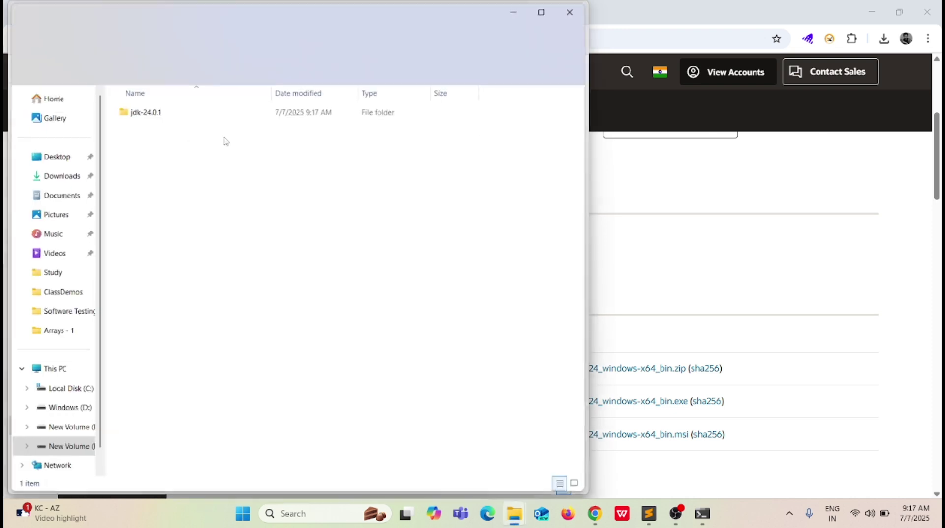
{"action": "left_click", "coordinate": [575, 9]}
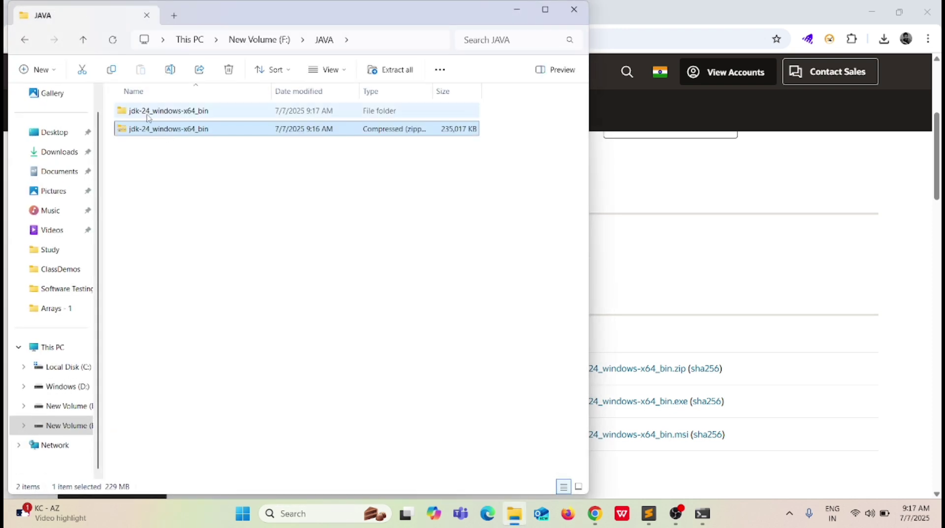
Step: Delete the jdk-24_windows-x64_bin zip archive from the JAVA folder, keeping the extracted folder
{"action": "left_click", "coordinate": [206, 204]}
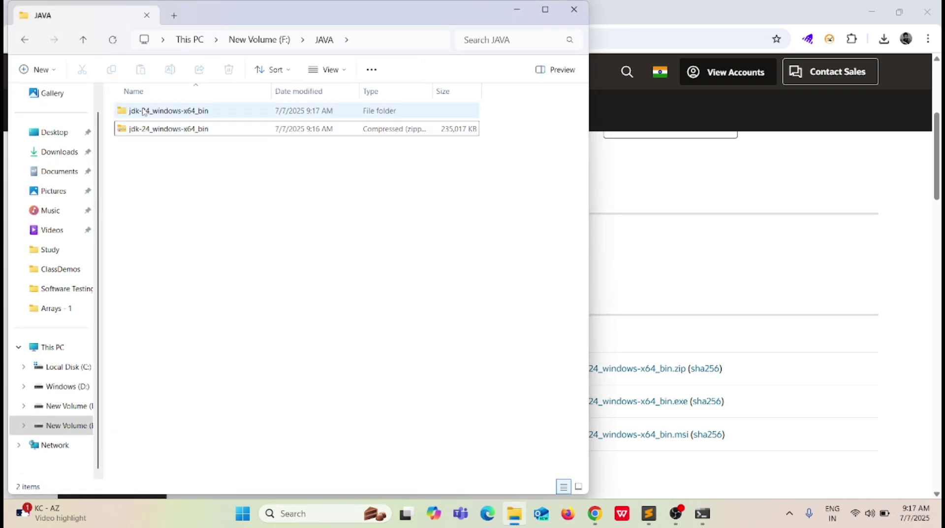
{"action": "right_click", "coordinate": [133, 129]}
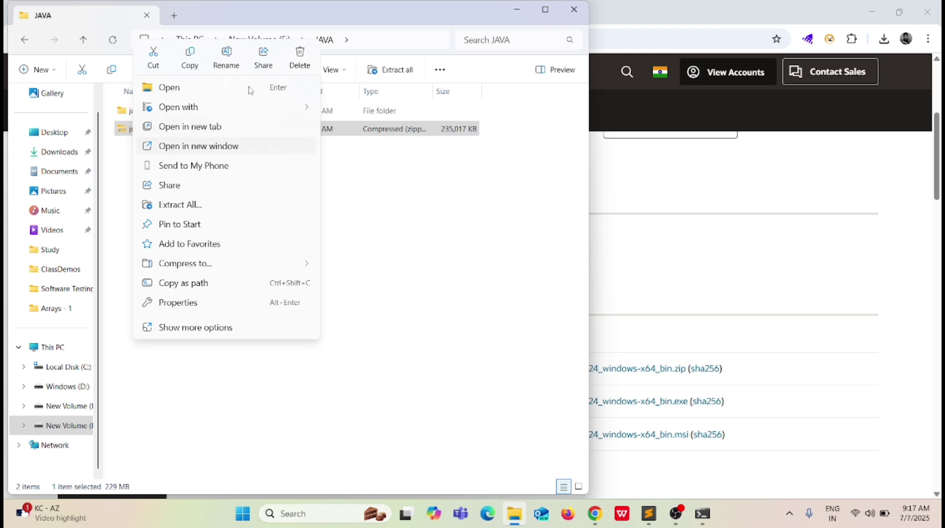
{"action": "left_click", "coordinate": [298, 58]}
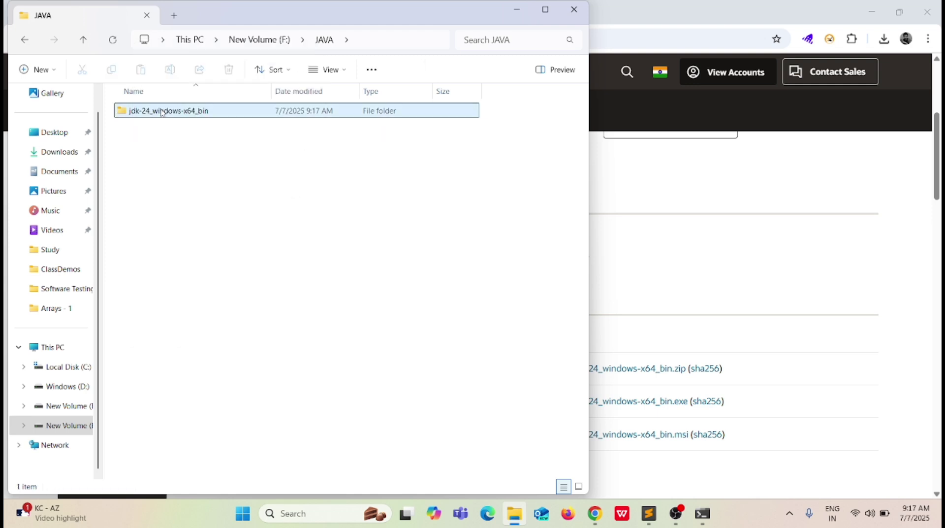
{"action": "left_click", "coordinate": [228, 167]}
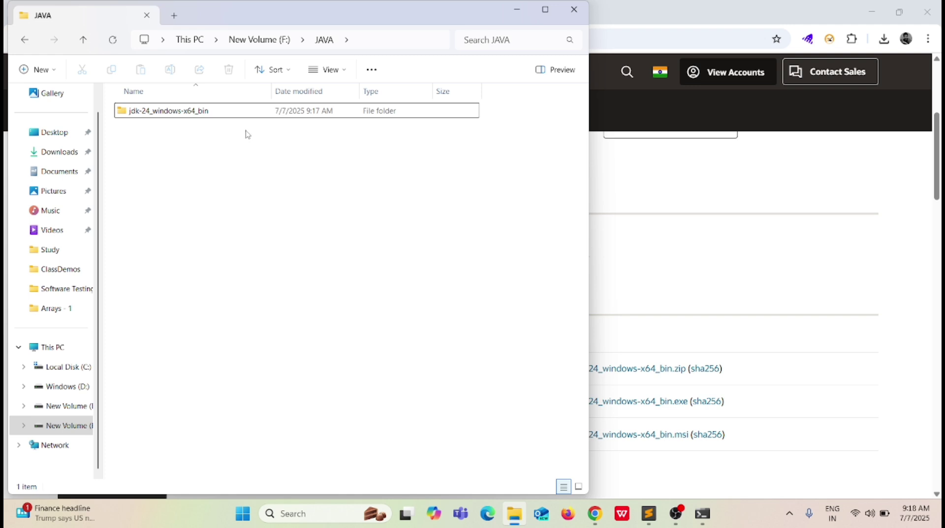
Step: Review the extracted jdk-24_windows-x64_bin folder and the location of its parent JAVA folder on drive F:
{"action": "left_click", "coordinate": [180, 110]}
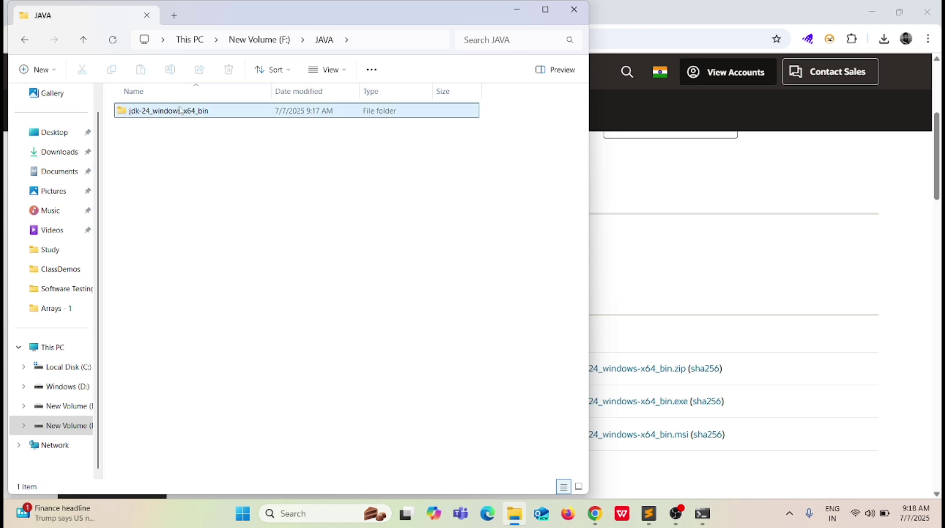
{"action": "left_click", "coordinate": [137, 111]}
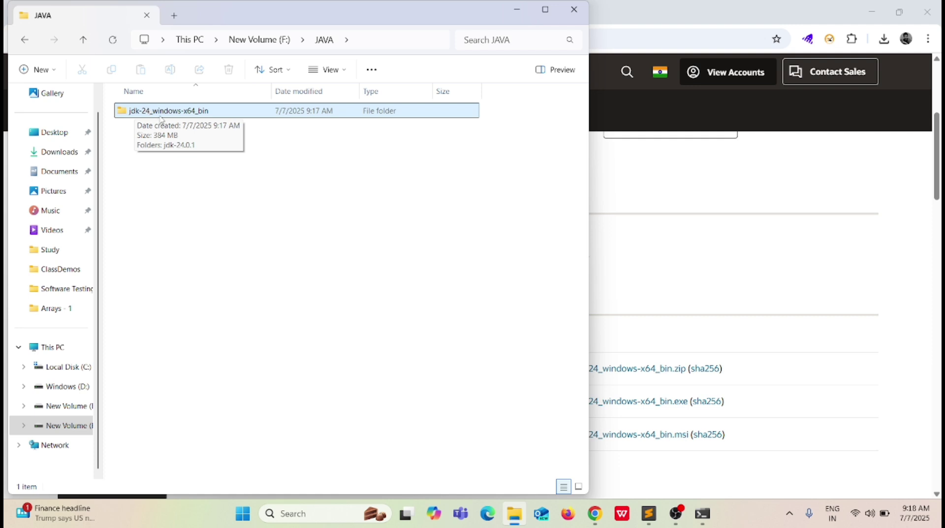
{"action": "left_click", "coordinate": [212, 279]}
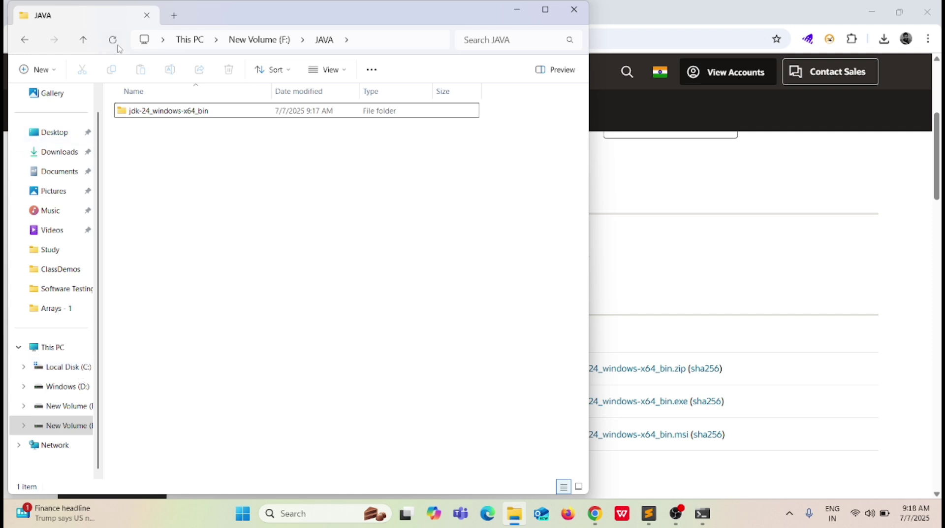
{"action": "left_click", "coordinate": [84, 41]}
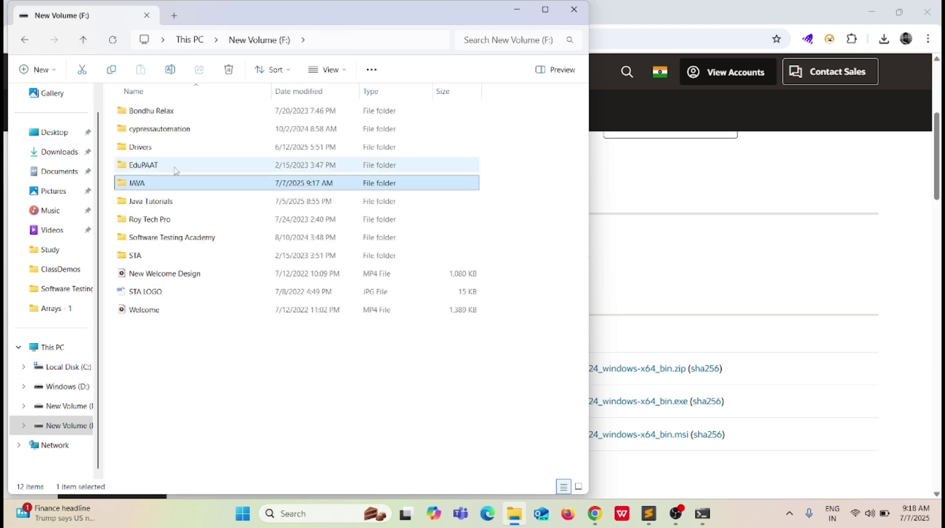
{"action": "double_click", "coordinate": [137, 185]}
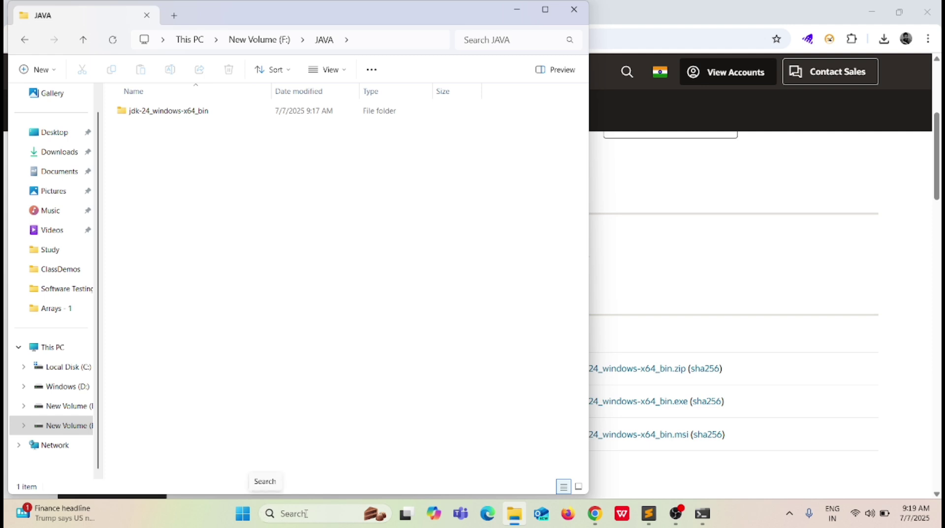
Step: Find the system environment variables settings and open the Environment Variables dialog, positioned clear of the JAVA folder listing
{"action": "left_click", "coordinate": [289, 513]}
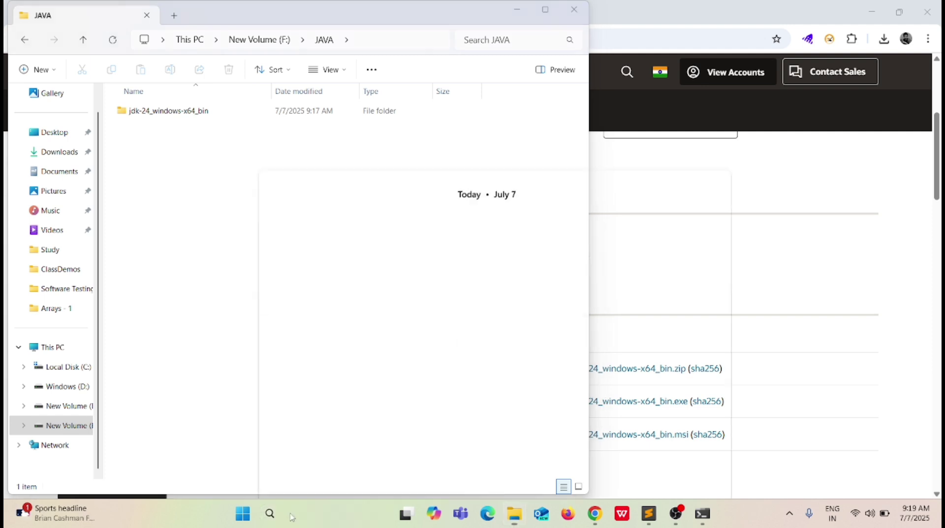
{"action": "type", "text": "edit"}
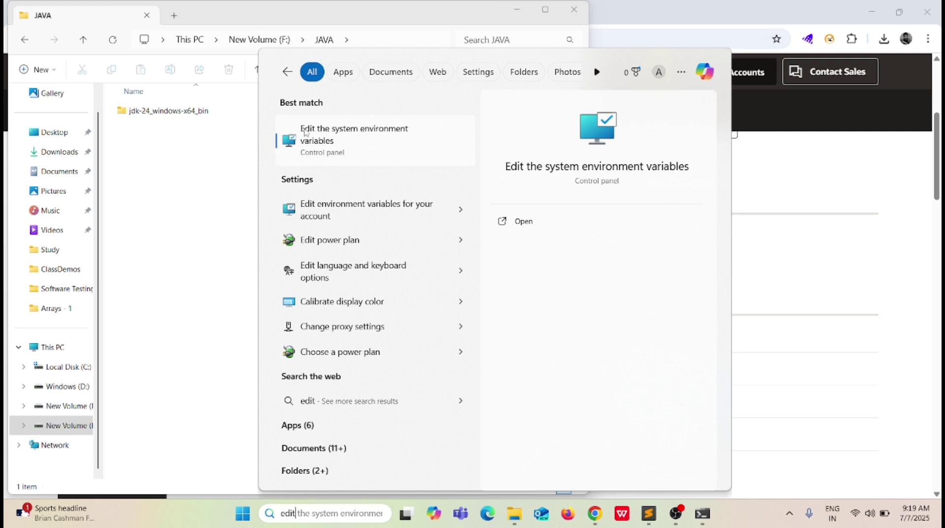
{"action": "left_click", "coordinate": [337, 141]}
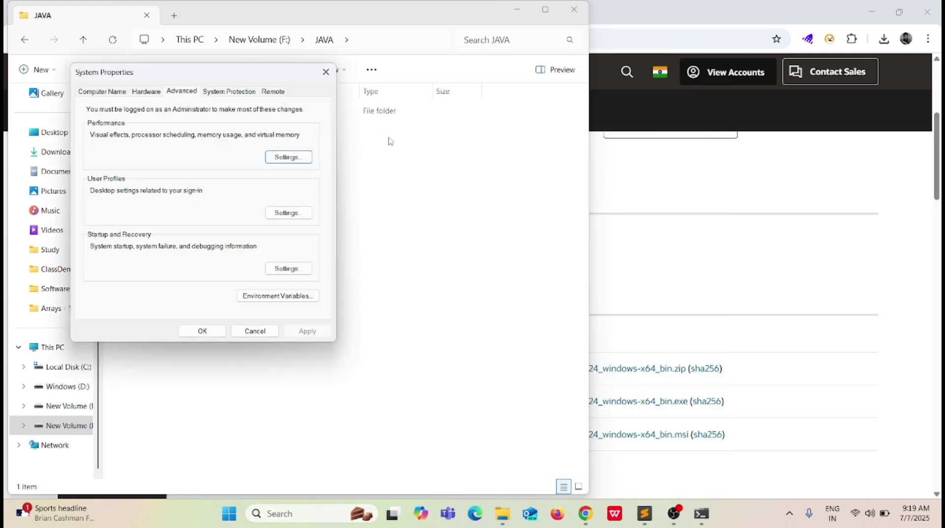
{"action": "left_click_drag", "start_coordinate": [193, 74], "coordinate": [470, 80]}
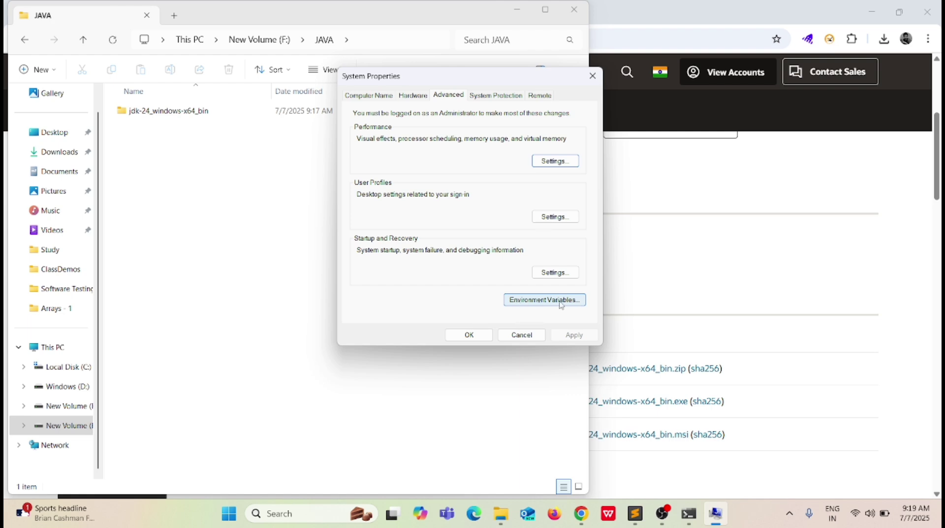
{"action": "left_click", "coordinate": [543, 301]}
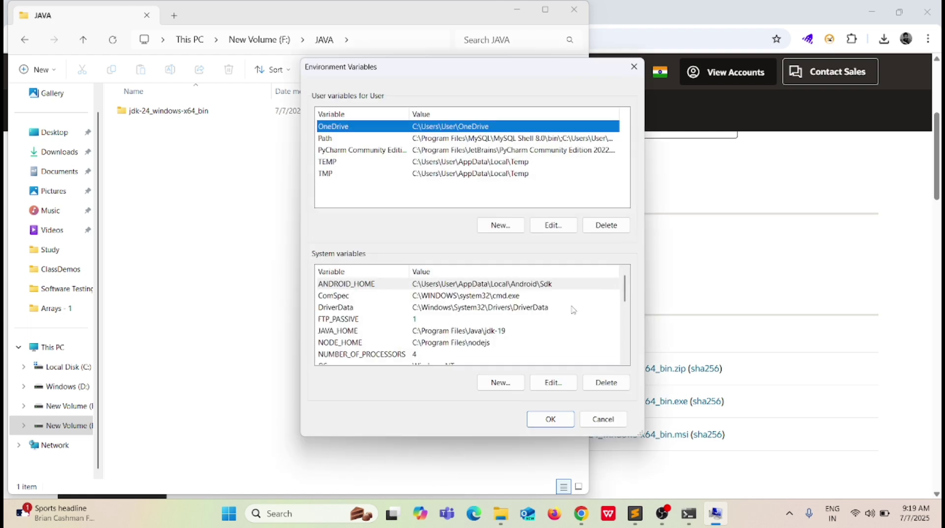
{"action": "left_click_drag", "start_coordinate": [374, 78], "coordinate": [322, 82]}
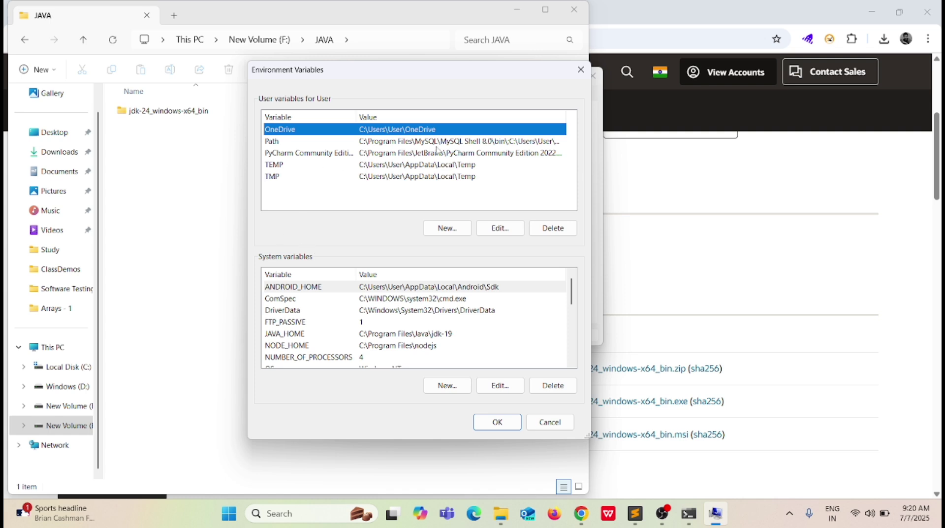
Step: Start a new system variable and name it JAVA_HOME
{"action": "left_click", "coordinate": [447, 385]}
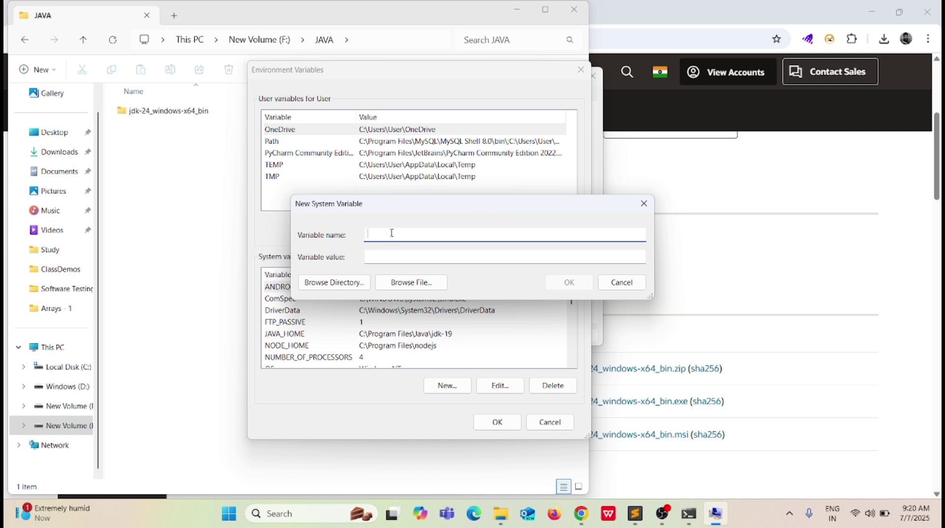
{"action": "type", "text": "JAVA_HOEM"}
{"action": "key", "text": "BackSpace"}
{"action": "key", "text": "BackSpace"}
{"action": "type", "text": "ME"}
{"action": "left_click_drag", "start_coordinate": [367, 235], "coordinate": [430, 234]}
{"action": "left_click", "coordinate": [429, 232]}
{"action": "left_click", "coordinate": [367, 235]}
{"action": "left_click", "coordinate": [374, 235]}
{"action": "left_click", "coordinate": [430, 235]}
{"action": "left_click_drag", "start_coordinate": [368, 235], "coordinate": [460, 233]}
Step: Copy the extracted jdk-24.0.1 folder's path and enter it as the JAVA_HOME value, F:\JAVA\jdk-24_windows-x64_bin\jdk-24.0.1
{"action": "left_click", "coordinate": [501, 514]}
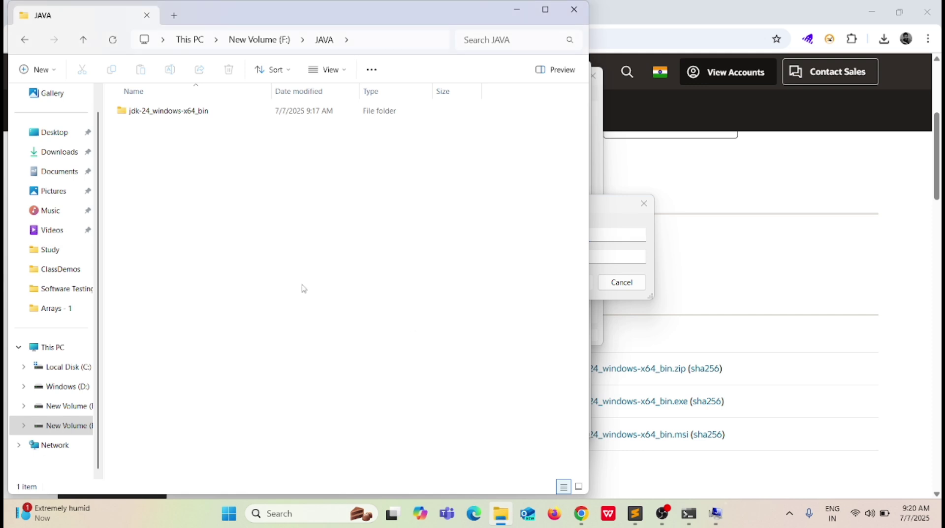
{"action": "double_click", "coordinate": [143, 111]}
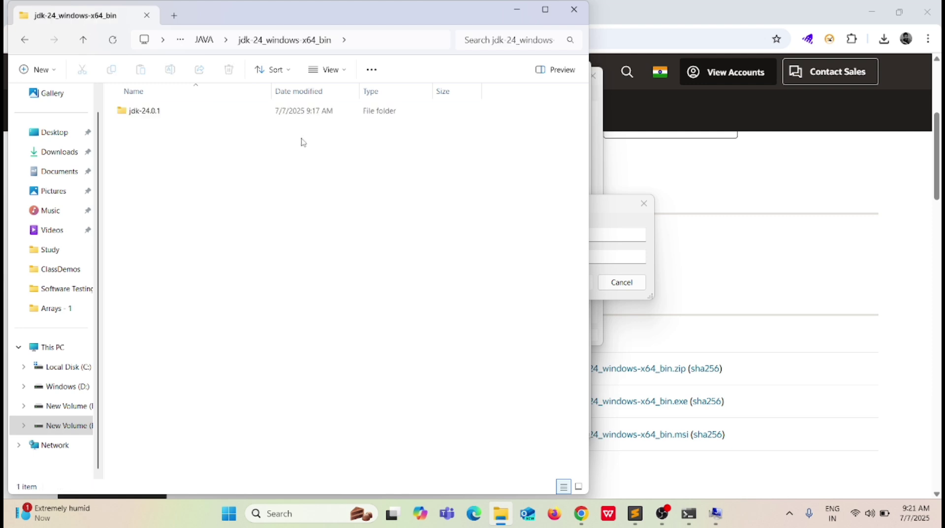
{"action": "double_click", "coordinate": [152, 112]}
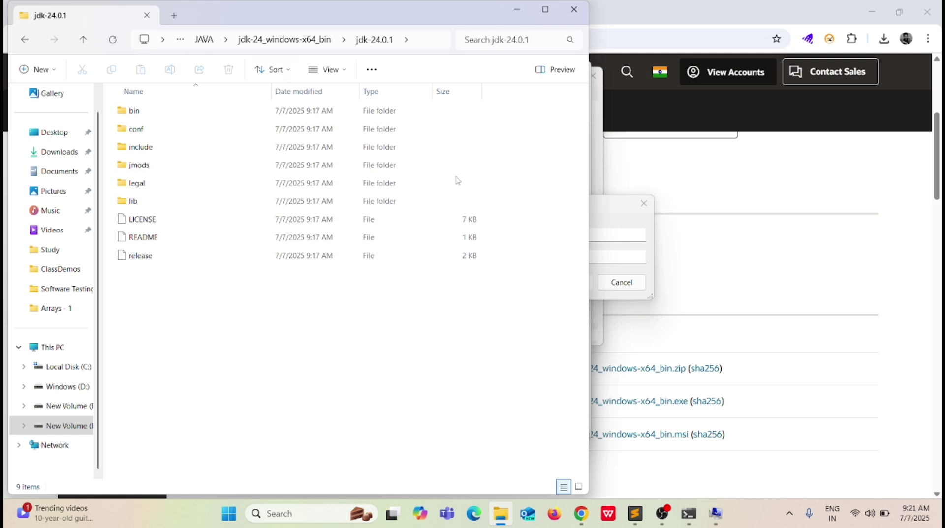
{"action": "left_click", "coordinate": [433, 44]}
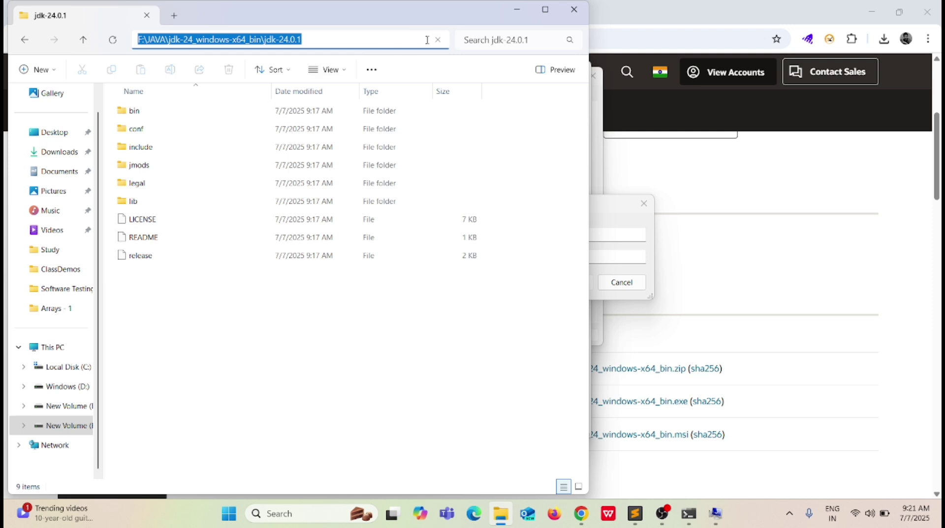
{"action": "left_click", "coordinate": [387, 40]}
{"action": "key", "text": "ctrl+a"}
{"action": "left_click_drag", "start_coordinate": [376, 42], "coordinate": [130, 50]}
{"action": "key", "text": "ctrl+c"}
{"action": "left_click", "coordinate": [127, 49]}
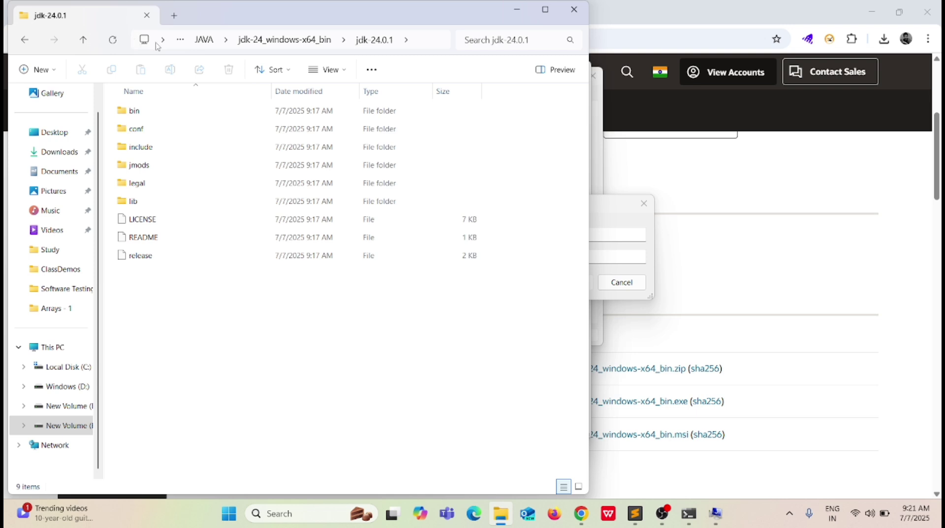
{"action": "left_click", "coordinate": [622, 215]}
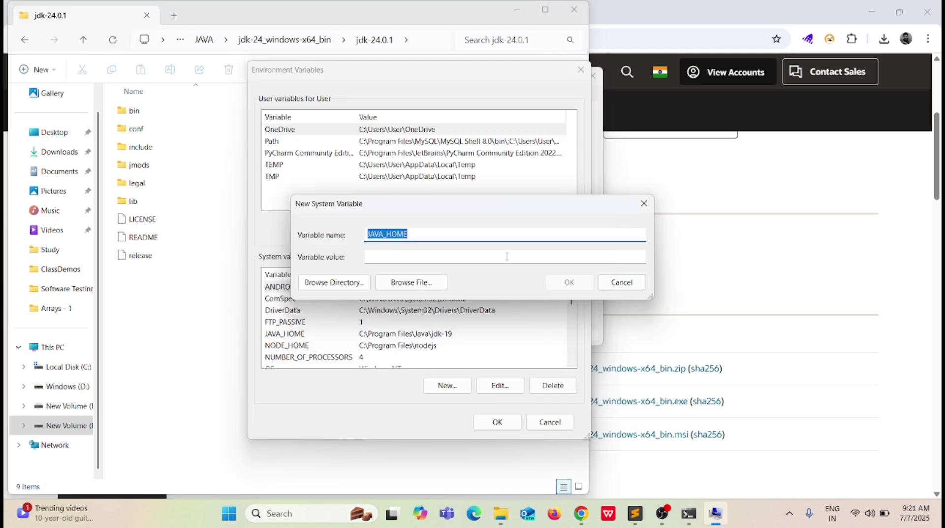
{"action": "left_click", "coordinate": [399, 261]}
{"action": "key", "text": "ctrl+v"}
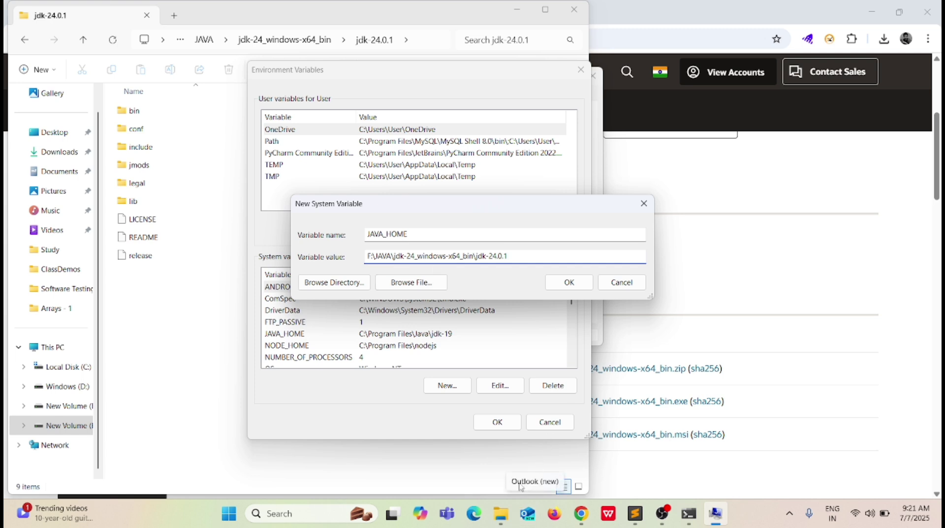
Step: Retrace the folder path from drive F: through JAVA and jdk-24_windows-x64_bin to jdk-24.0.1 and review its full address
{"action": "left_click", "coordinate": [501, 509]}
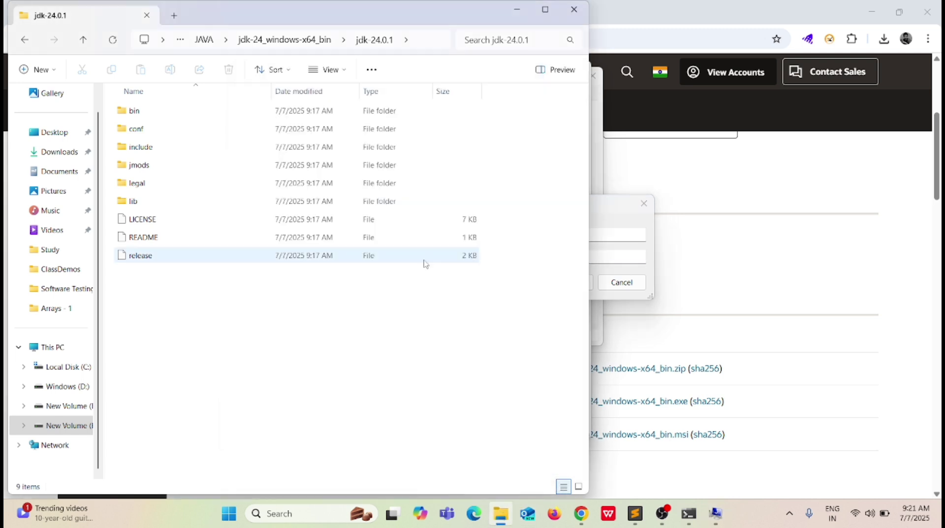
{"action": "left_click", "coordinate": [83, 40]}
{"action": "left_click", "coordinate": [83, 40]}
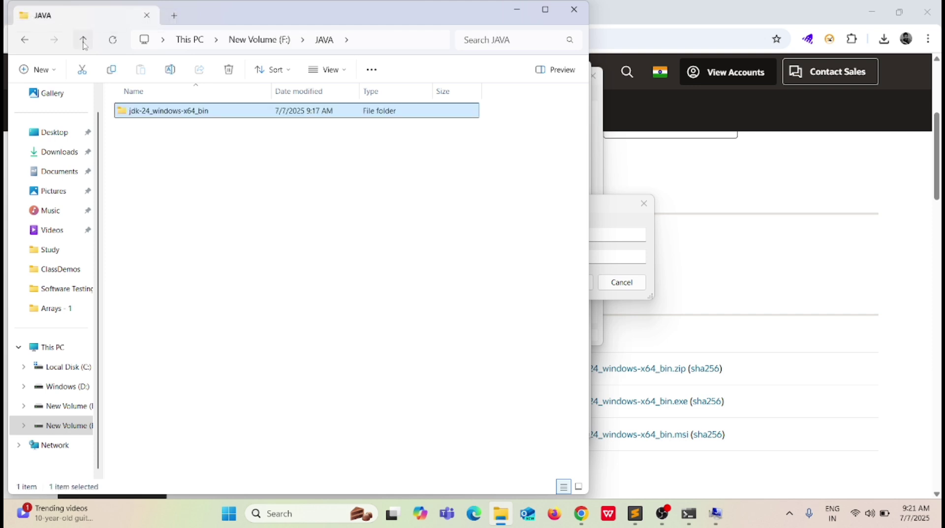
{"action": "left_click", "coordinate": [83, 39]}
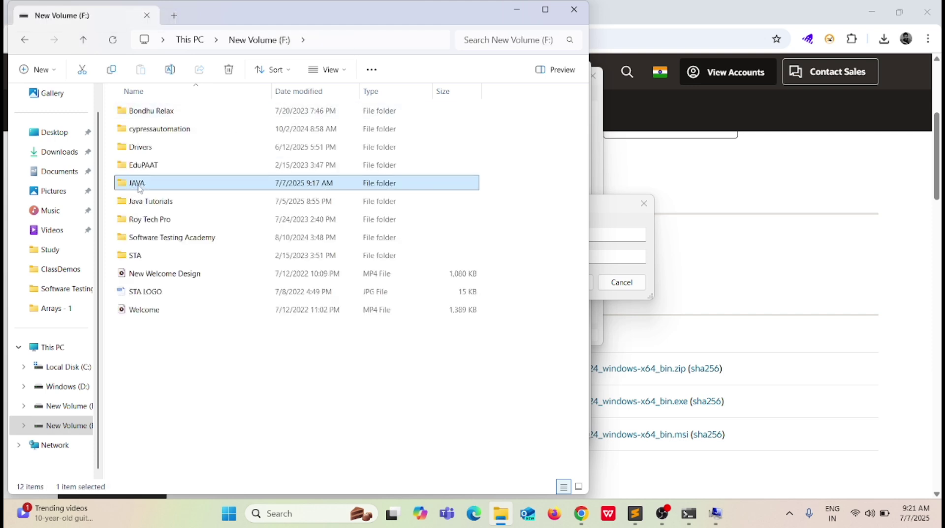
{"action": "double_click", "coordinate": [140, 187]}
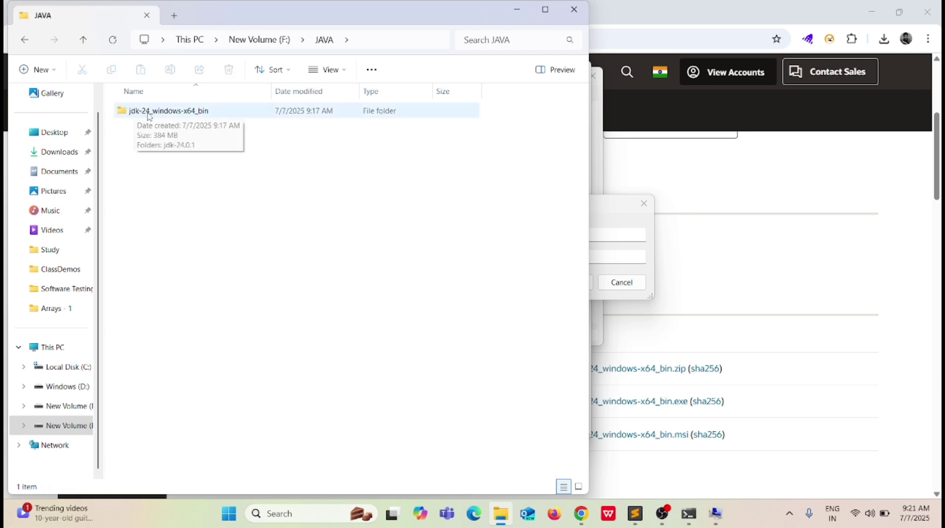
{"action": "double_click", "coordinate": [145, 117]}
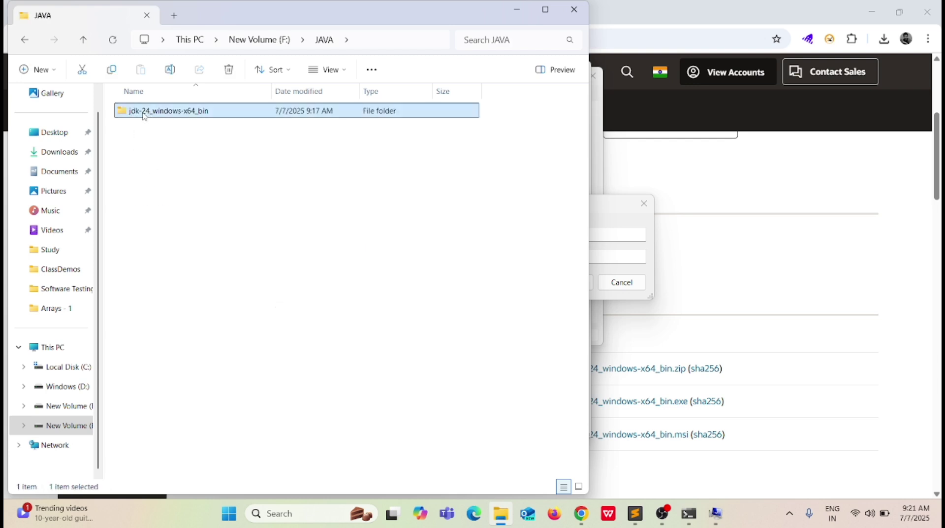
{"action": "double_click", "coordinate": [149, 117]}
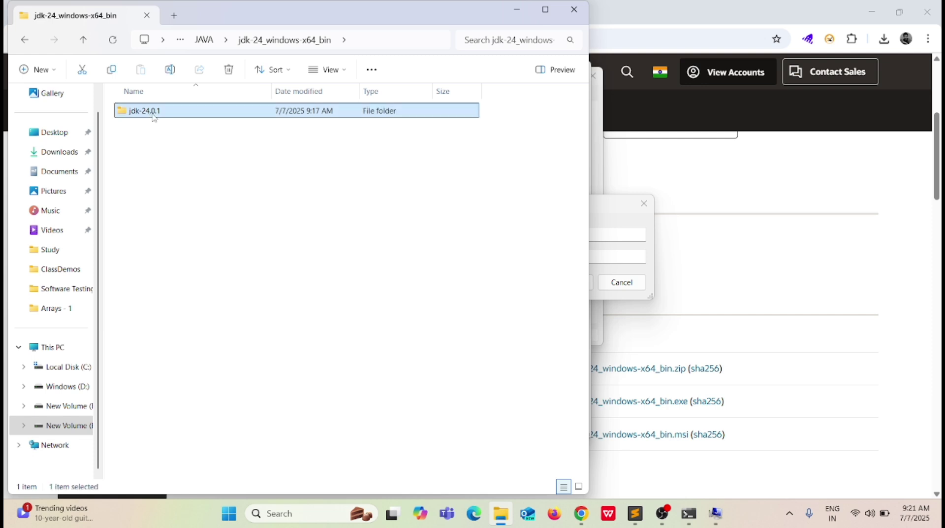
{"action": "left_click", "coordinate": [430, 41]}
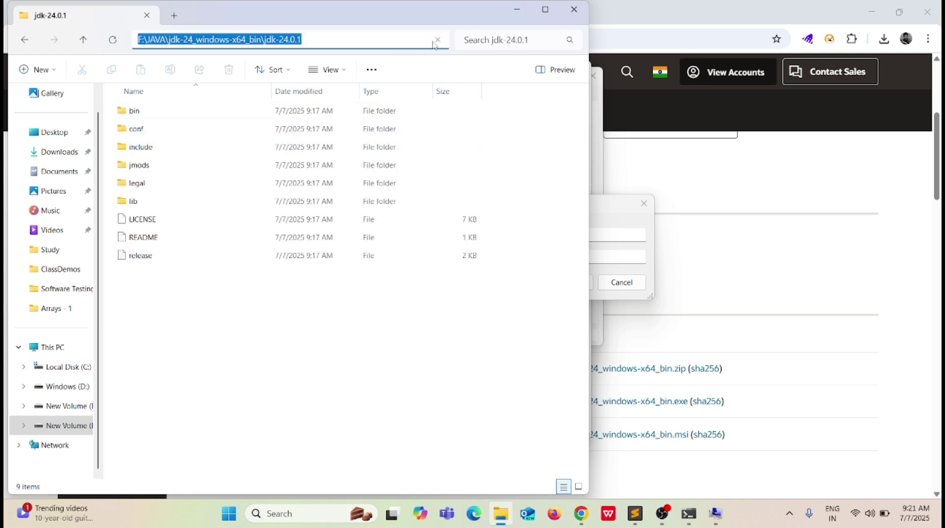
{"action": "left_click_drag", "start_coordinate": [329, 40], "coordinate": [125, 51]}
{"action": "left_click_drag", "start_coordinate": [364, 36], "coordinate": [129, 40]}
{"action": "left_click_drag", "start_coordinate": [340, 40], "coordinate": [131, 51]}
Step: Check the path entered for the new JAVA_HOME system variable and discard that variable without saving
{"action": "left_click", "coordinate": [595, 254]}
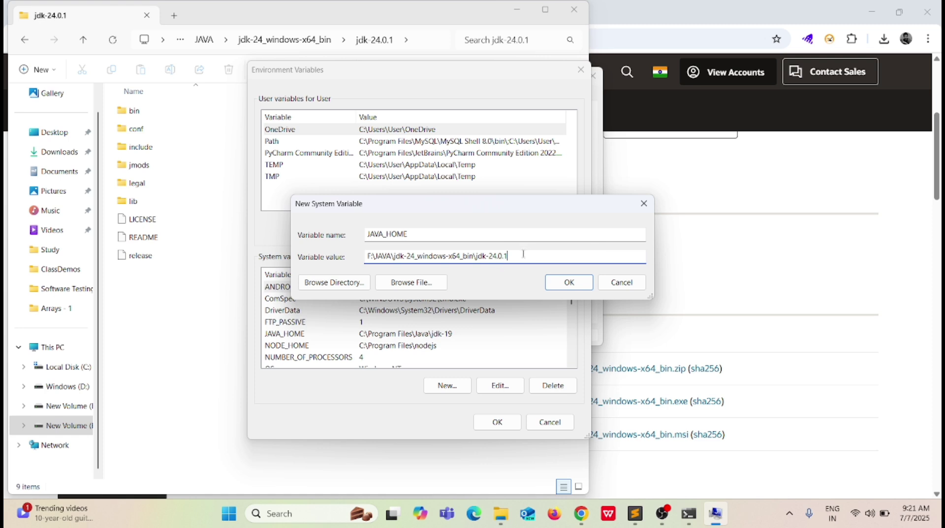
{"action": "left_click_drag", "start_coordinate": [523, 254], "coordinate": [353, 261]}
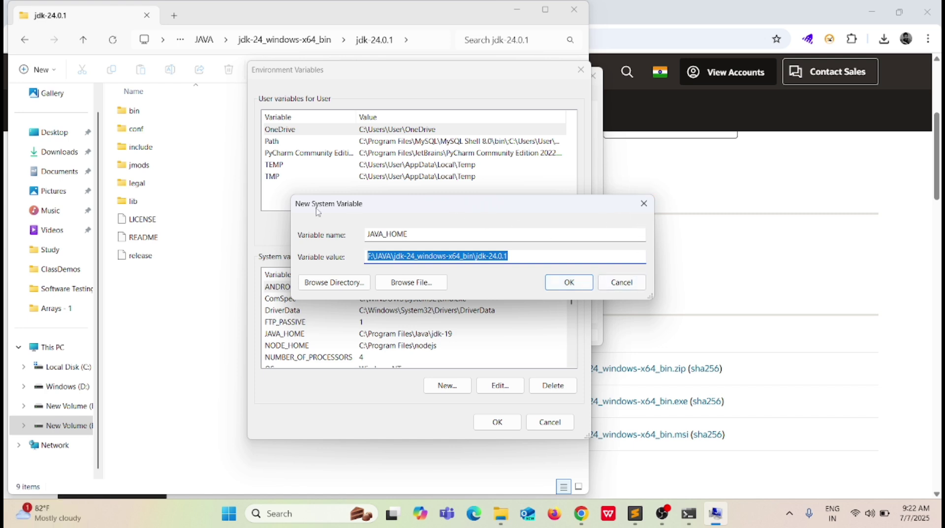
{"action": "left_click", "coordinate": [644, 204]}
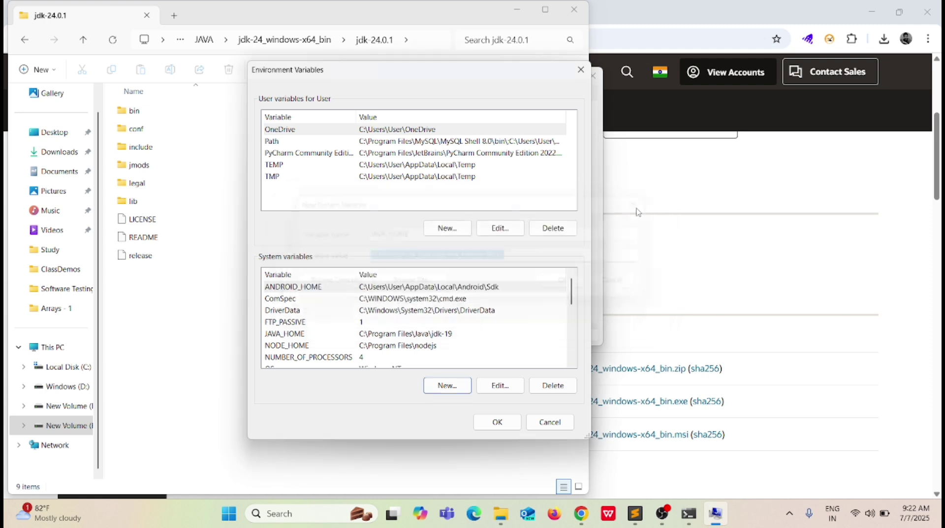
Step: Examine the existing JAVA_HOME system variable's path, leave it as it is and close the environment variable and system property dialogs
{"action": "scroll", "coordinate": [327, 327], "scroll_direction": "down", "scroll_amount": 2}
{"action": "scroll", "coordinate": [305, 319], "scroll_direction": "up", "scroll_amount": 1}
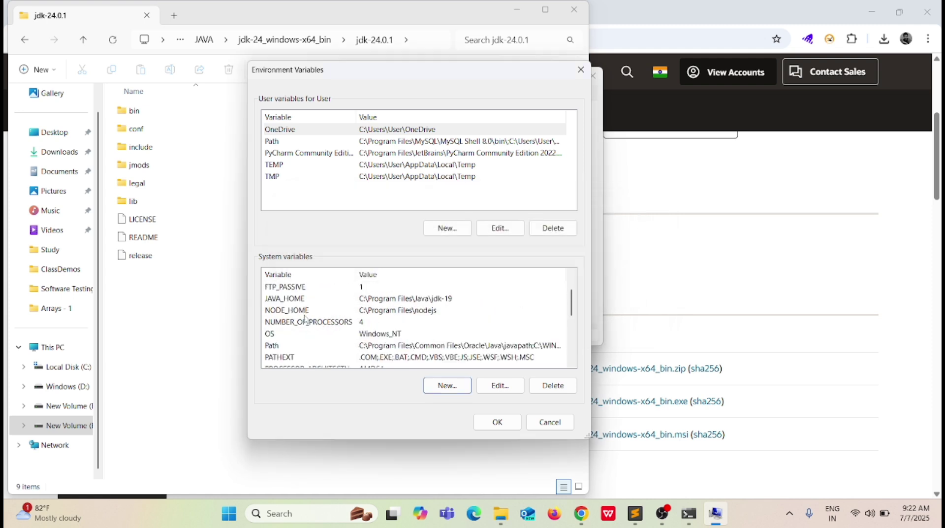
{"action": "double_click", "coordinate": [285, 299]}
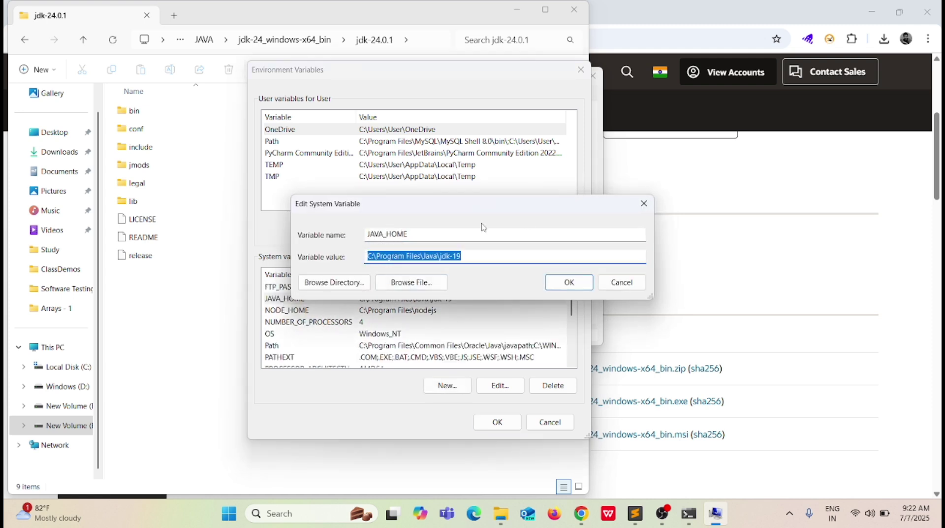
{"action": "left_click", "coordinate": [378, 256]}
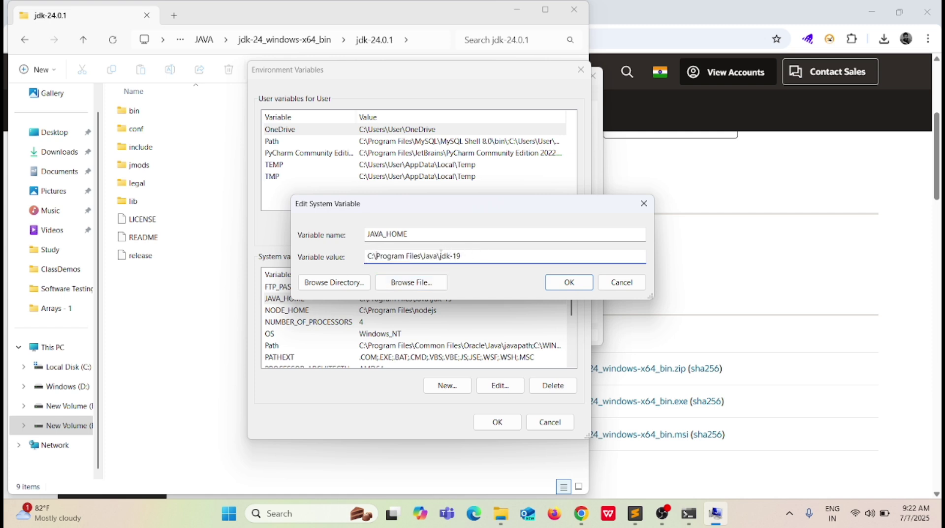
{"action": "left_click_drag", "start_coordinate": [440, 255], "coordinate": [476, 257]}
{"action": "left_click", "coordinate": [367, 256]}
{"action": "mouse_move", "coordinate": [371, 257]}
{"action": "left_mouse_down"}
{"action": "mouse_move", "coordinate": [469, 252]}
{"action": "mouse_move", "coordinate": [368, 257]}
{"action": "left_mouse_up"}
{"action": "left_click", "coordinate": [463, 252]}
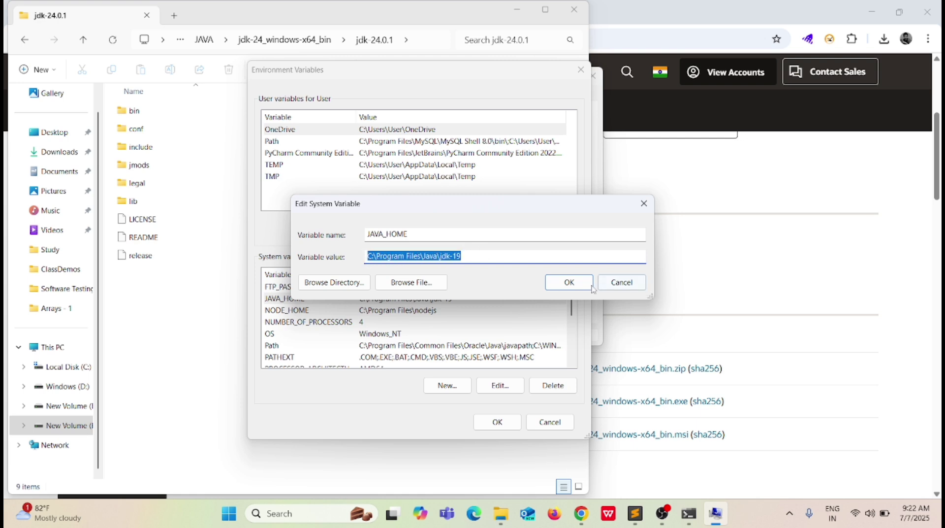
{"action": "left_click", "coordinate": [570, 283]}
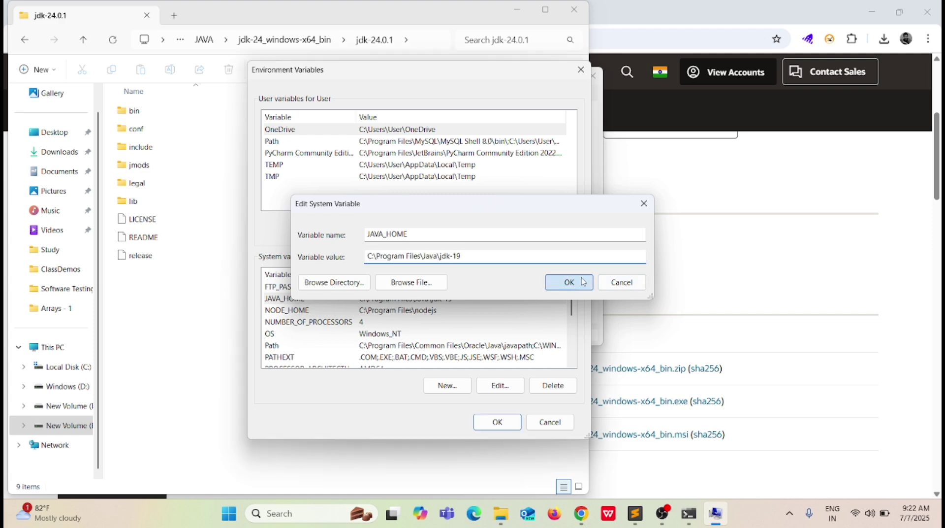
{"action": "left_click", "coordinate": [546, 421]}
{"action": "left_click", "coordinate": [468, 339]}
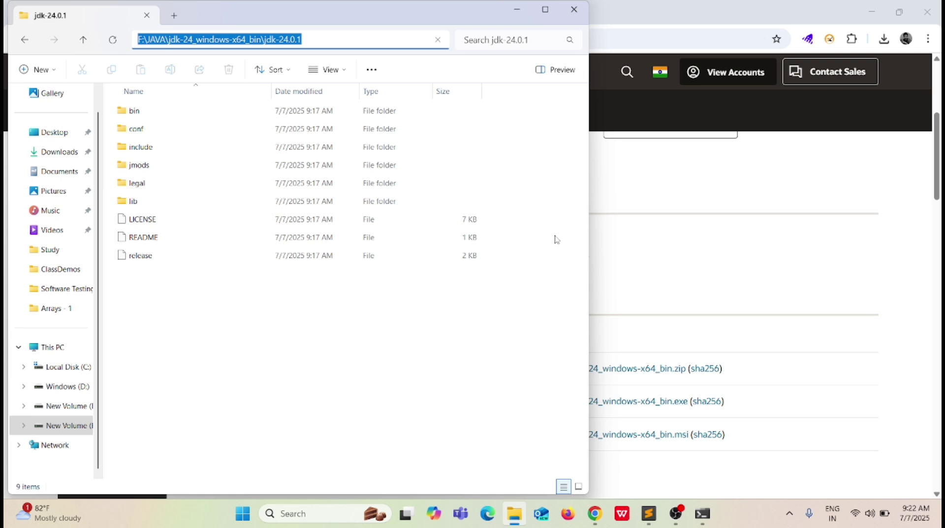
Step: Reopen the system properties and bring up the list of user and system environment variables
{"action": "left_click", "coordinate": [289, 514]}
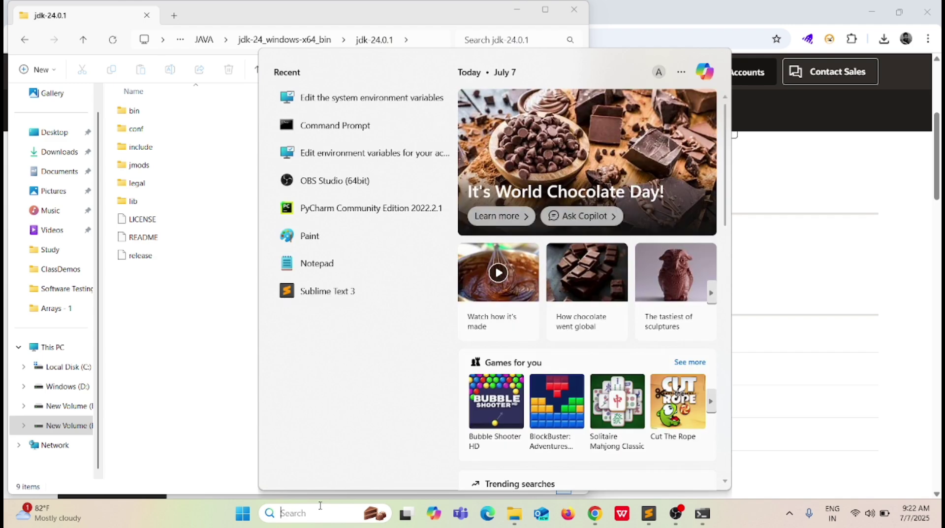
{"action": "type", "text": "edit"}
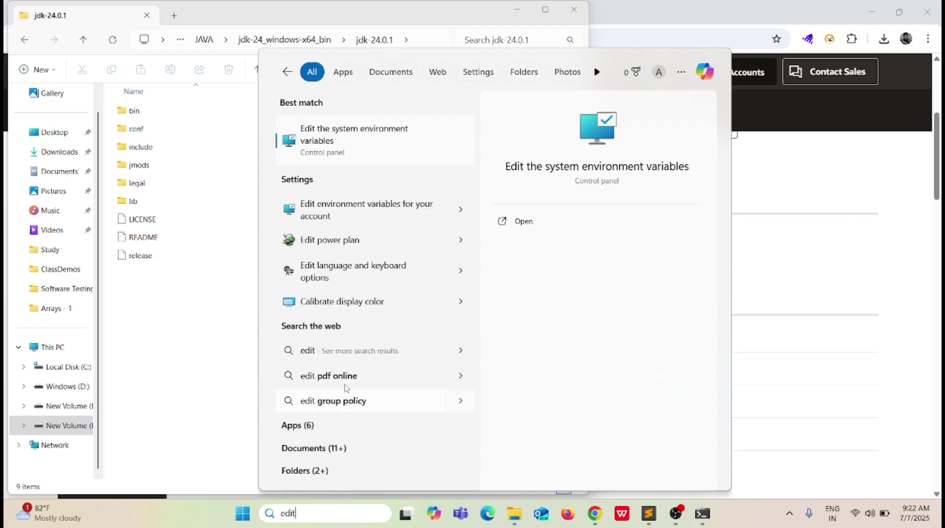
{"action": "left_click", "coordinate": [352, 140]}
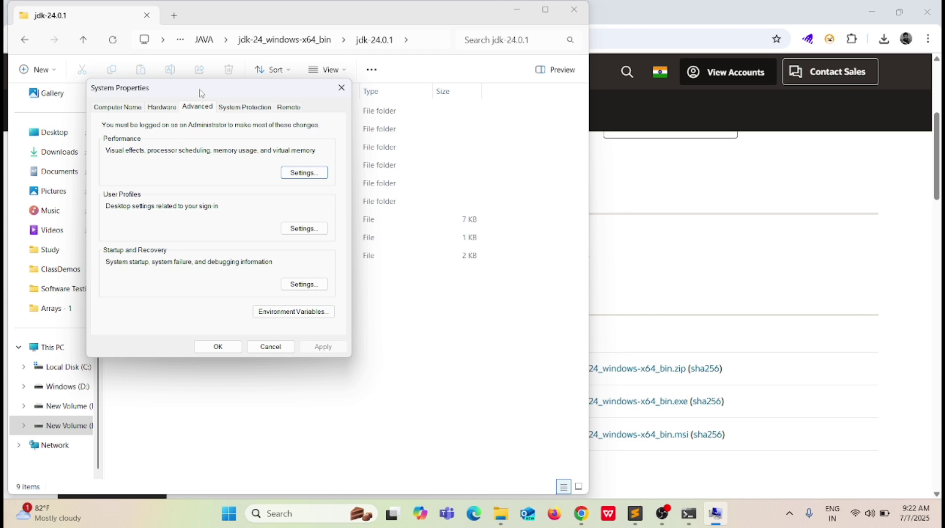
{"action": "left_click_drag", "start_coordinate": [199, 90], "coordinate": [401, 61]}
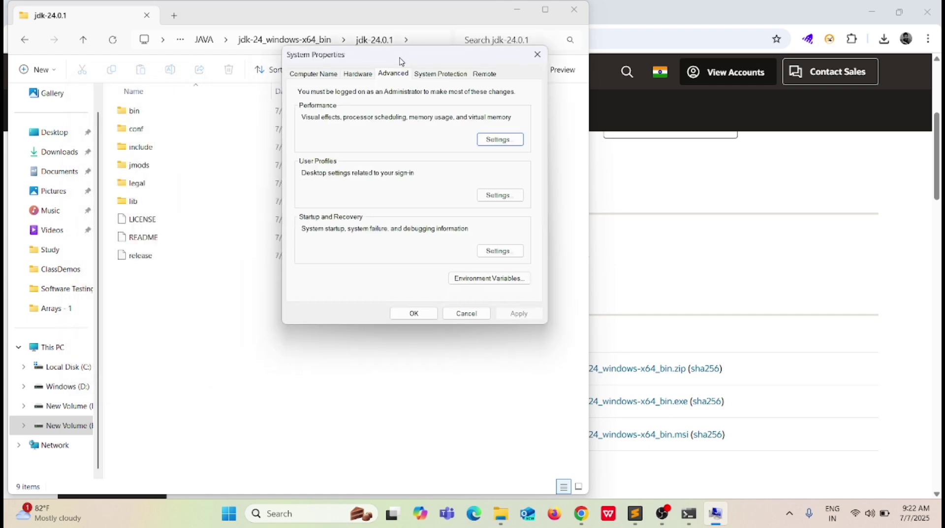
{"action": "left_click", "coordinate": [476, 281]}
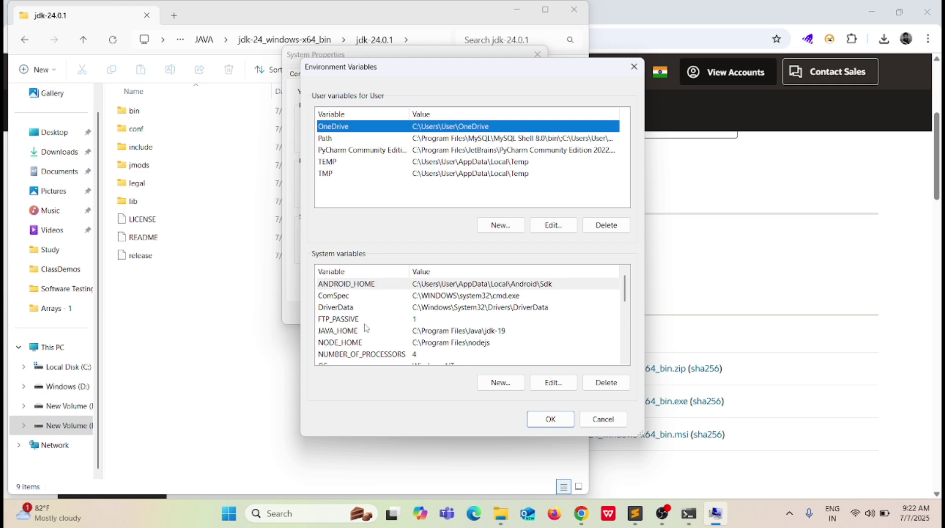
Step: Open the system Path variable for editing and move its dialog clear of the system variables list
{"action": "scroll", "coordinate": [366, 329], "scroll_direction": "down", "scroll_amount": 1}
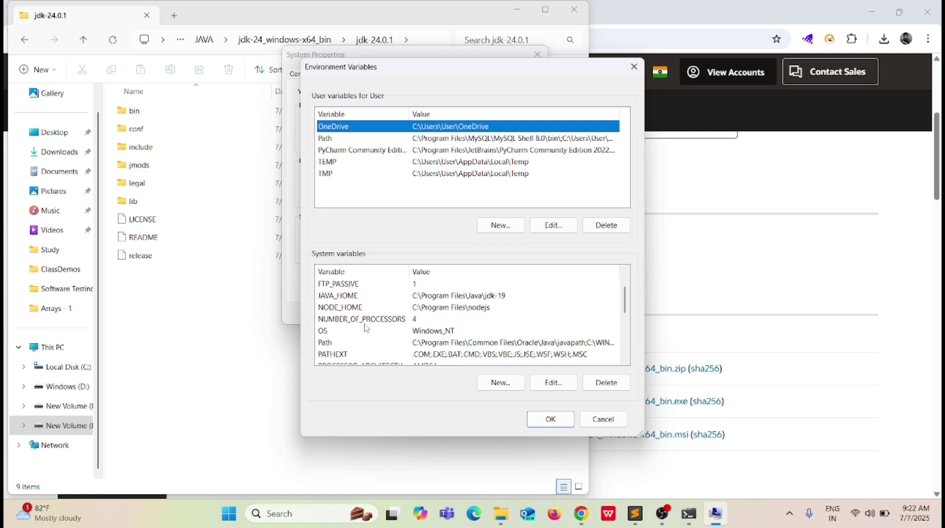
{"action": "double_click", "coordinate": [328, 346]}
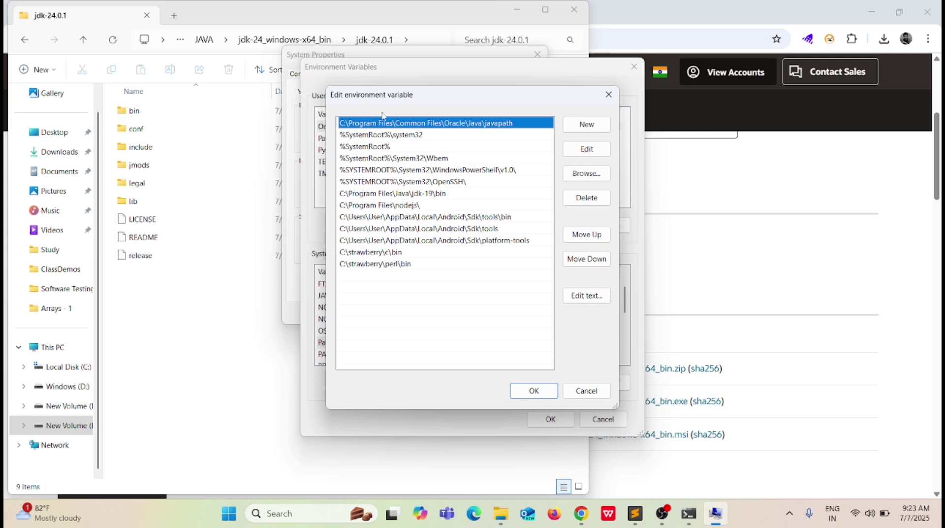
{"action": "left_click_drag", "start_coordinate": [385, 105], "coordinate": [458, 98]}
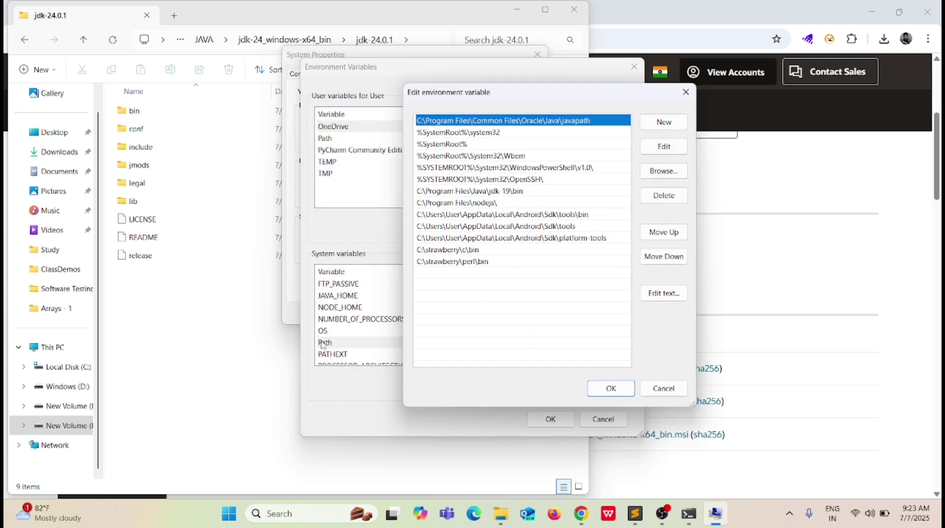
Step: Try a placeholder entry in the first empty row of the Path list, clear it and start a blank entry
{"action": "double_click", "coordinate": [425, 273]}
{"action": "left_click", "coordinate": [429, 318]}
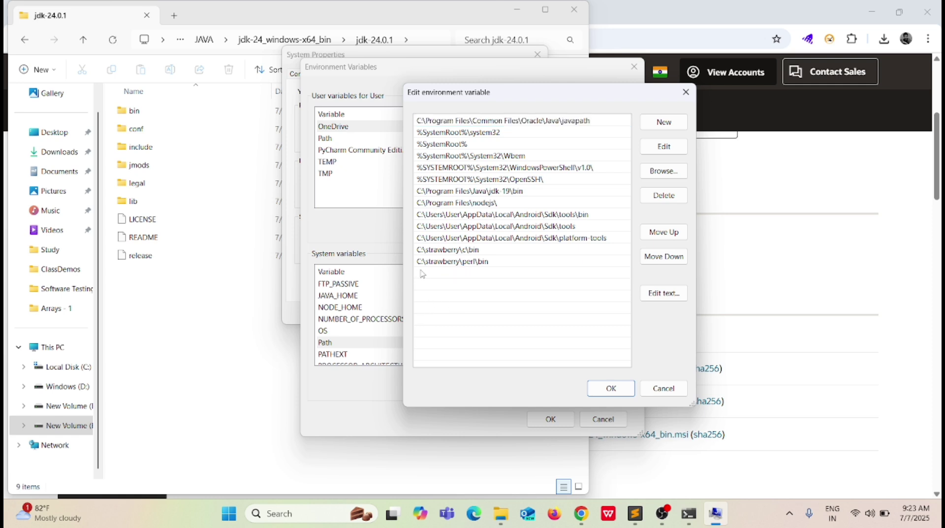
{"action": "double_click", "coordinate": [422, 274]}
{"action": "type", "text": "cvbdghfghf"}
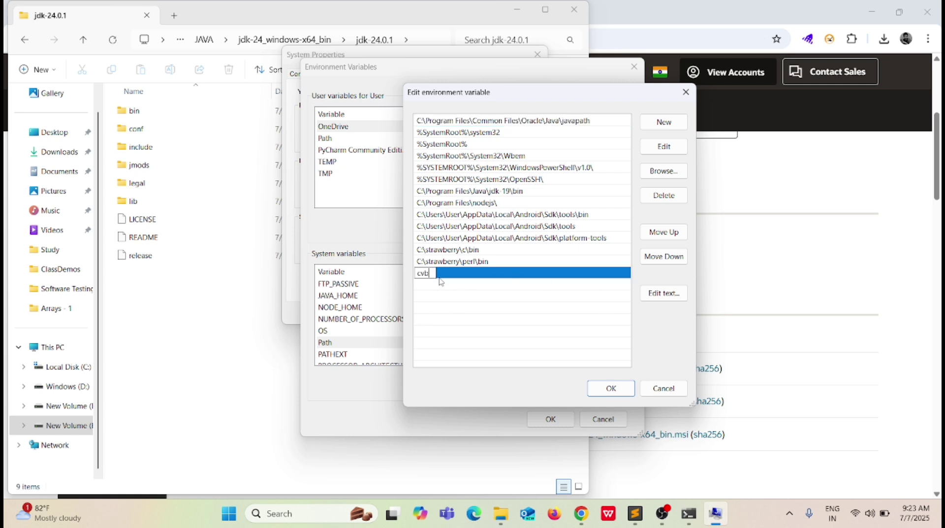
{"action": "key", "text": "BackSpace"}
{"action": "key", "text": "BackSpace"}
{"action": "key", "text": "BackSpace"}
{"action": "key", "text": "BackSpace"}
{"action": "key", "text": "BackSpace"}
{"action": "key", "text": "BackSpace"}
{"action": "key", "text": "BackSpace"}
{"action": "key", "text": "BackSpace"}
{"action": "key", "text": "BackSpace"}
{"action": "key", "text": "BackSpace"}
{"action": "left_click", "coordinate": [447, 304]}
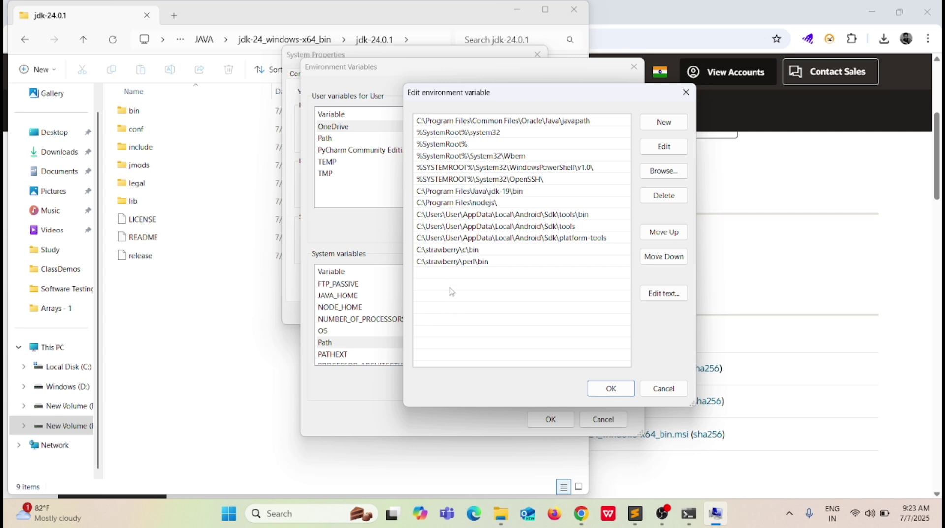
{"action": "left_click", "coordinate": [664, 122]}
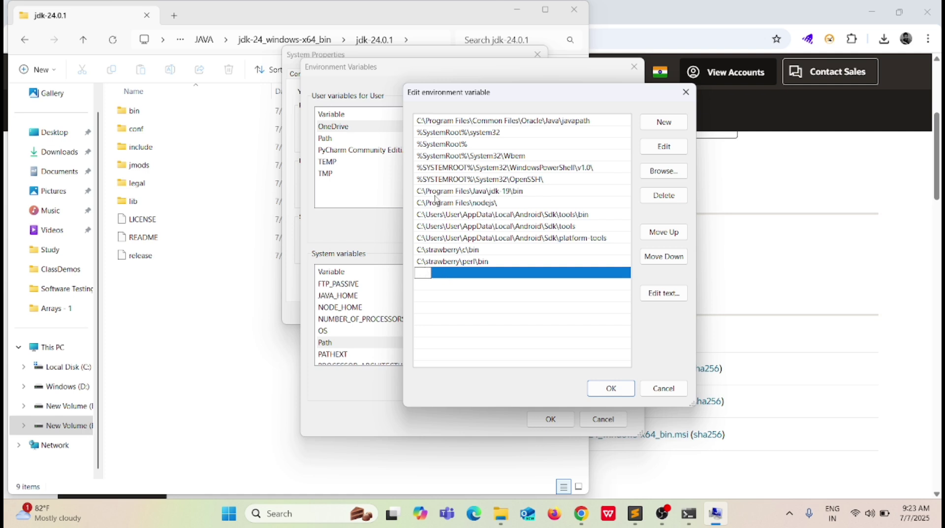
Step: Switch between the Path entries and the jdk-24.0.1 folder window, and review that folder's full address
{"action": "left_click", "coordinate": [218, 335]}
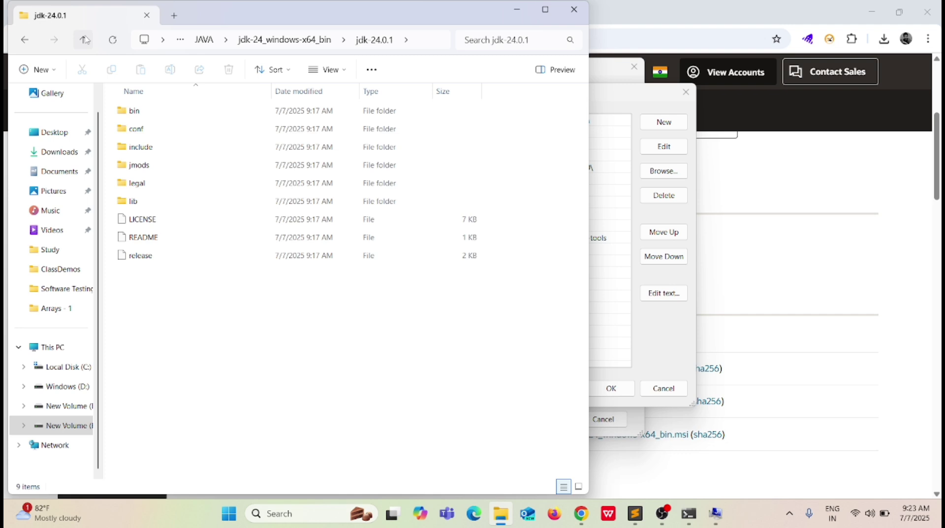
{"action": "left_click", "coordinate": [715, 515]}
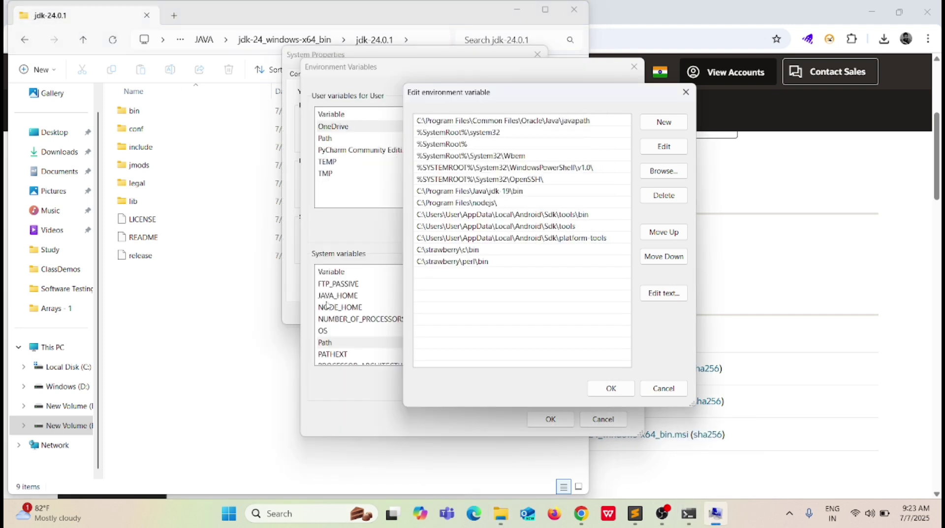
{"action": "left_click_drag", "start_coordinate": [483, 99], "coordinate": [497, 105]}
{"action": "left_click", "coordinate": [272, 317]}
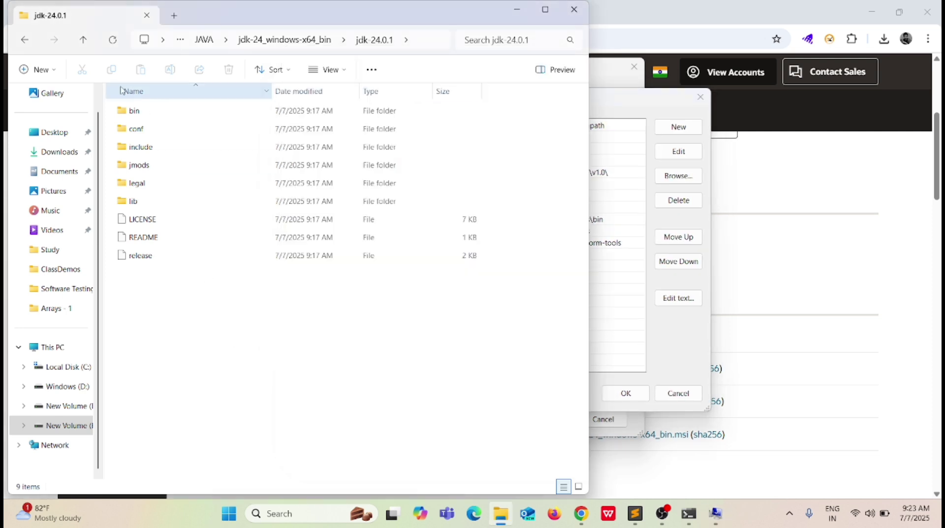
{"action": "left_click", "coordinate": [421, 40]}
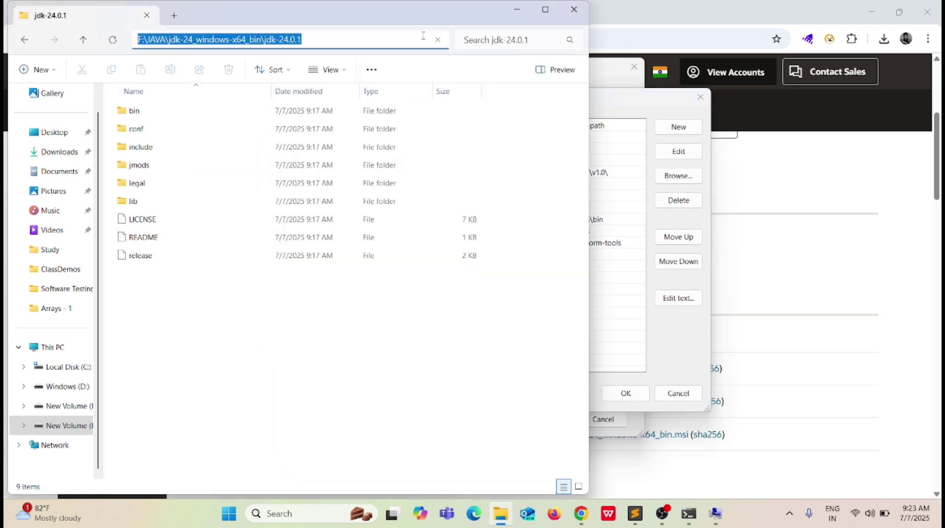
{"action": "left_click", "coordinate": [291, 39]}
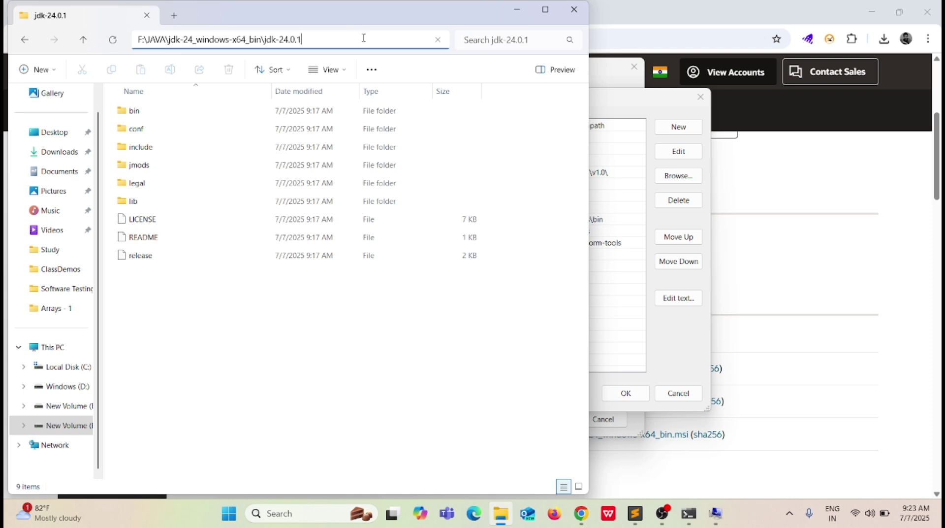
{"action": "left_click_drag", "start_coordinate": [345, 38], "coordinate": [279, 39]}
{"action": "left_click", "coordinate": [311, 39]}
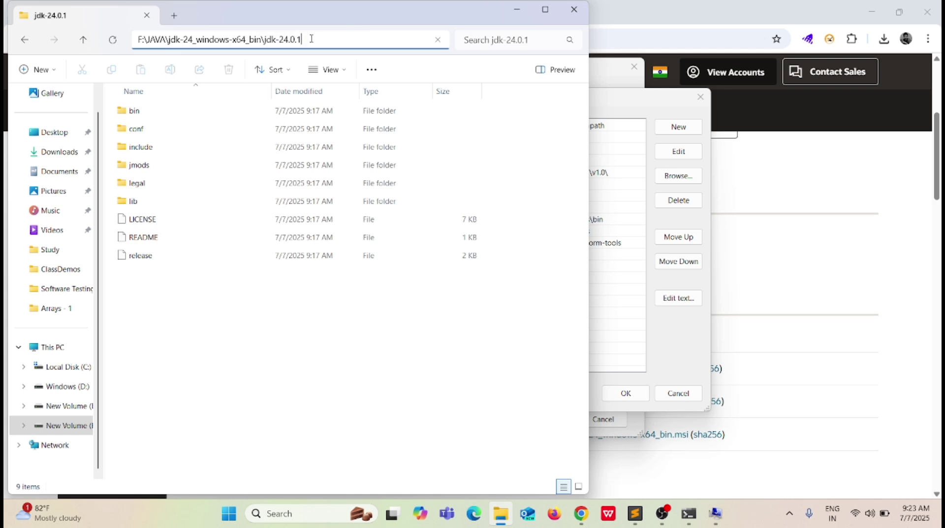
{"action": "left_click", "coordinate": [295, 378]}
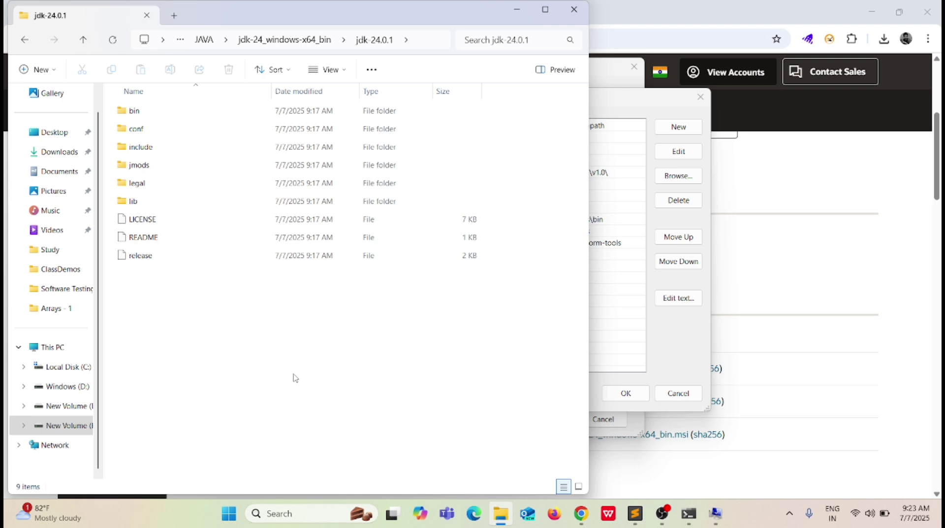
Step: Go back up to drive F: and walk down through JAVA and jdk-24_windows-x64_bin into jdk-24.0.1
{"action": "left_click", "coordinate": [83, 39]}
{"action": "left_click", "coordinate": [83, 39]}
{"action": "left_click", "coordinate": [82, 40]}
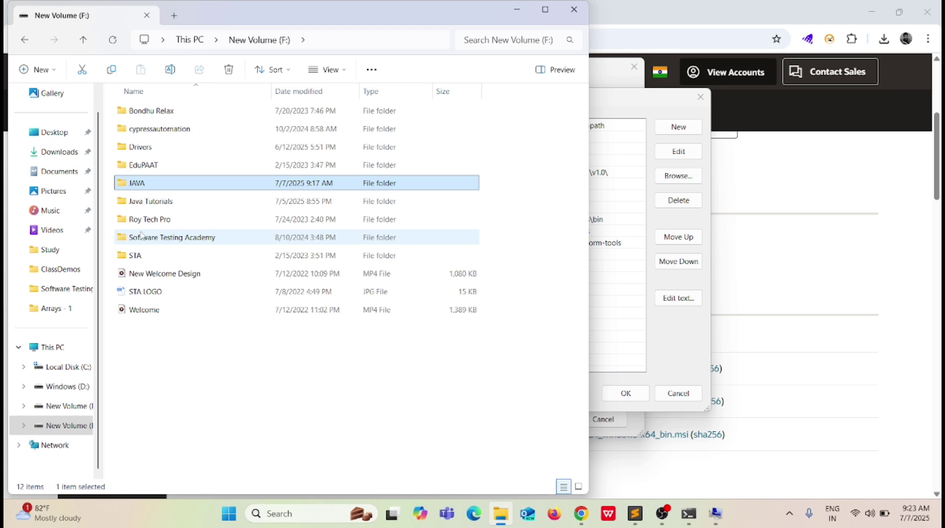
{"action": "double_click", "coordinate": [151, 184]}
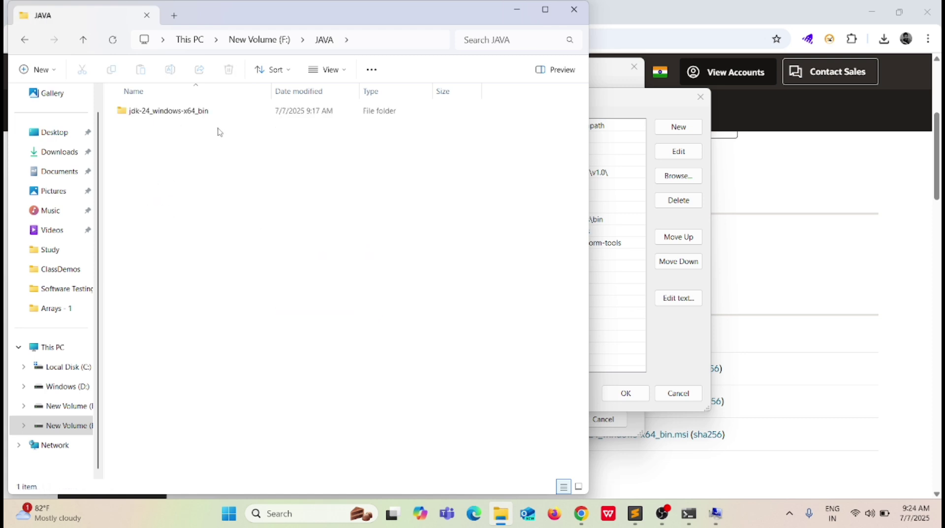
{"action": "double_click", "coordinate": [181, 113]}
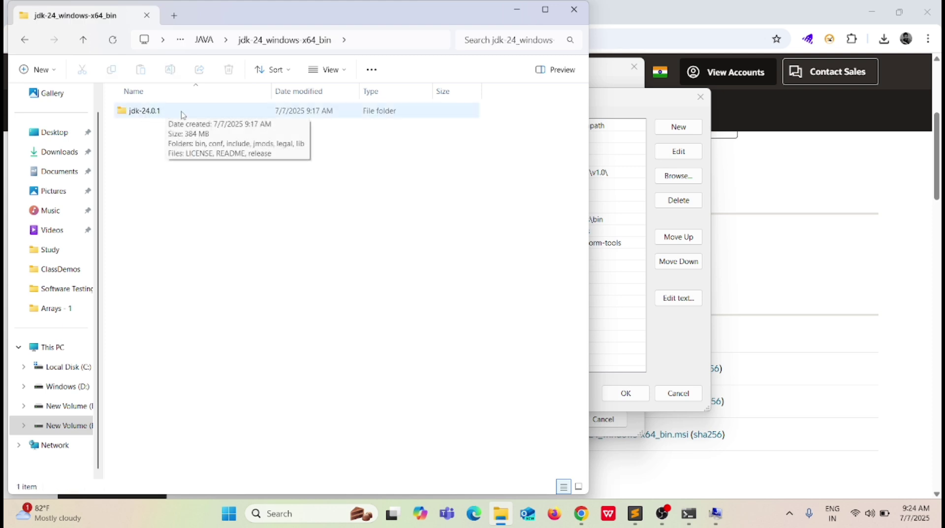
{"action": "double_click", "coordinate": [147, 111]}
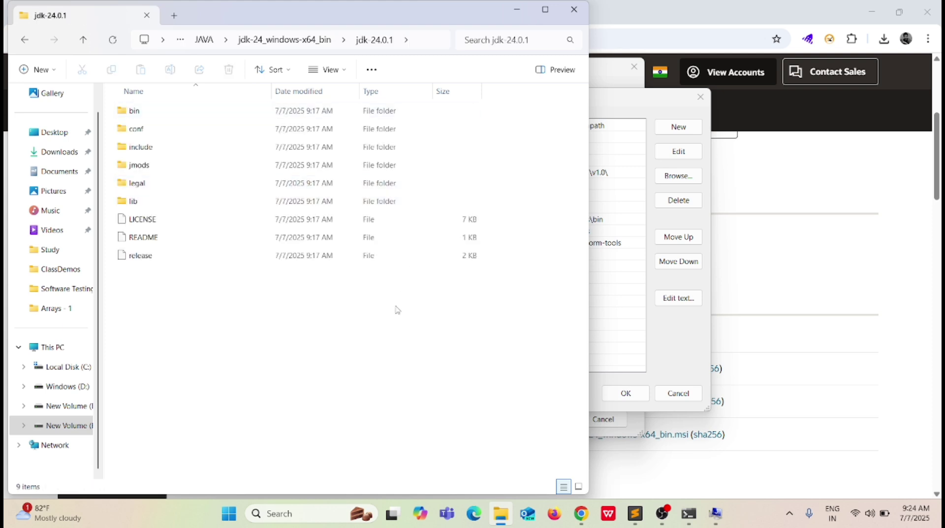
{"action": "left_click", "coordinate": [425, 42]}
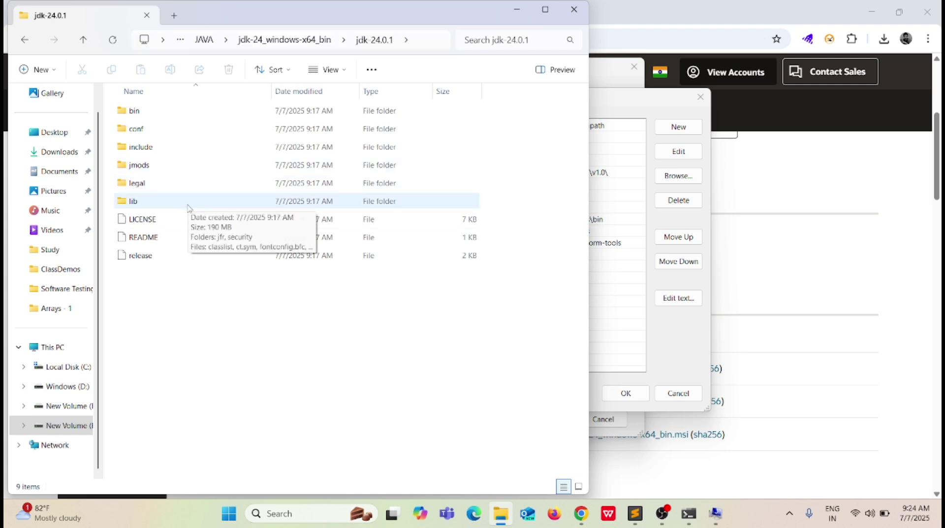
Step: Open the bin folder of jdk-24.0.1 and look through its files, including the java, javac and javadoc applications
{"action": "double_click", "coordinate": [144, 112]}
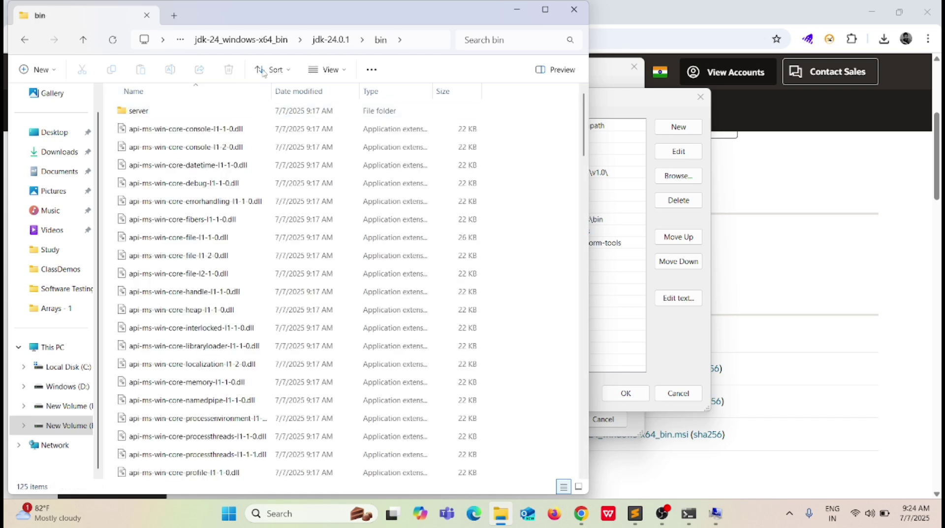
{"action": "scroll", "coordinate": [294, 309], "scroll_direction": "down", "scroll_amount": 6}
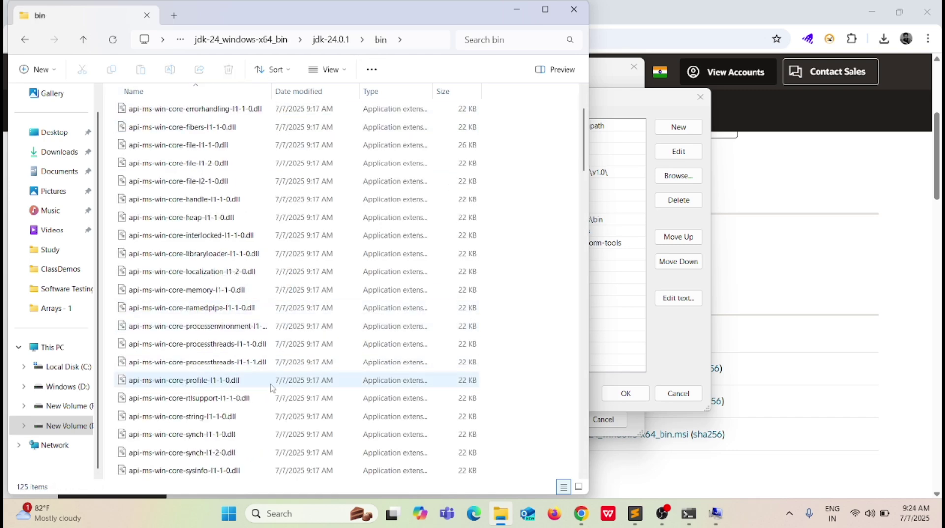
{"action": "scroll", "coordinate": [273, 389], "scroll_direction": "up", "scroll_amount": 6}
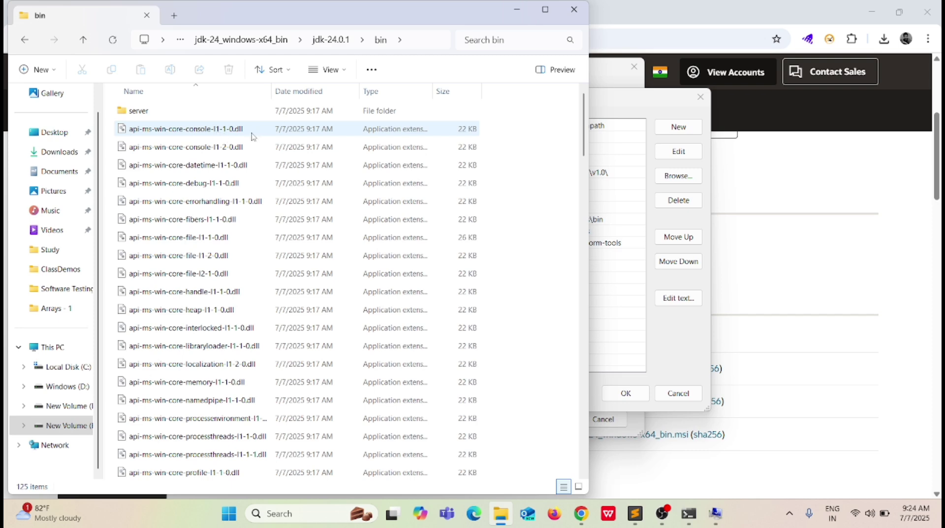
{"action": "scroll", "coordinate": [222, 165], "scroll_direction": "down", "scroll_amount": 12}
{"action": "scroll", "coordinate": [162, 206], "scroll_direction": "up", "scroll_amount": 5}
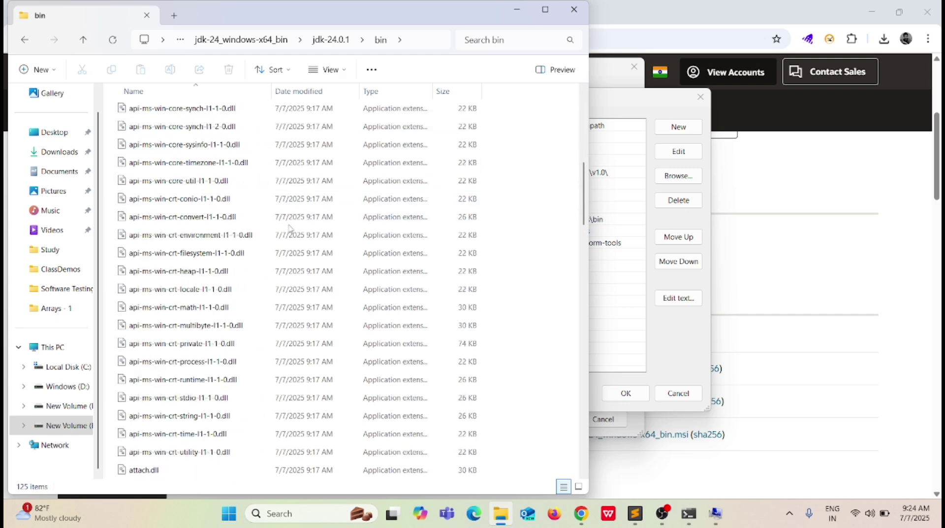
{"action": "scroll", "coordinate": [162, 206], "scroll_direction": "down", "scroll_amount": 11}
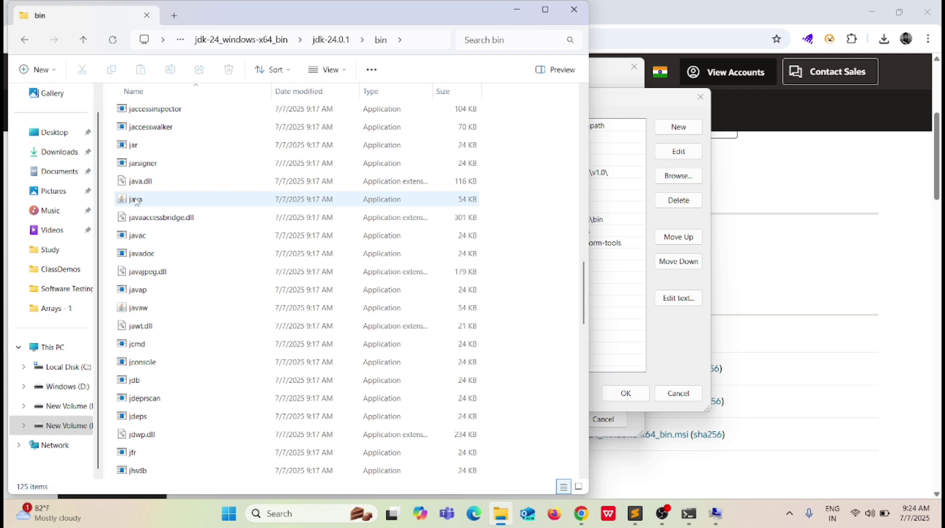
{"action": "left_click", "coordinate": [136, 200]}
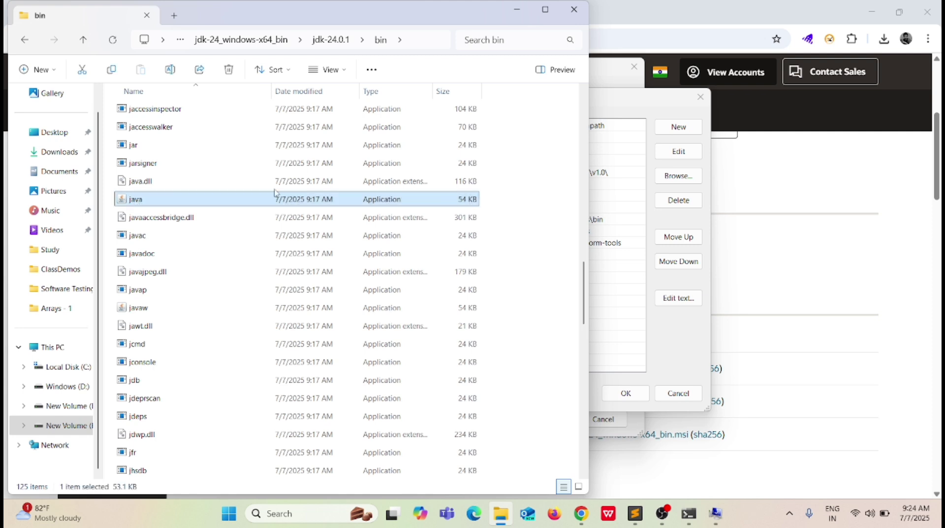
{"action": "left_click", "coordinate": [144, 254]}
{"action": "left_click", "coordinate": [142, 240]}
{"action": "scroll", "coordinate": [142, 240], "scroll_direction": "down", "scroll_amount": 15}
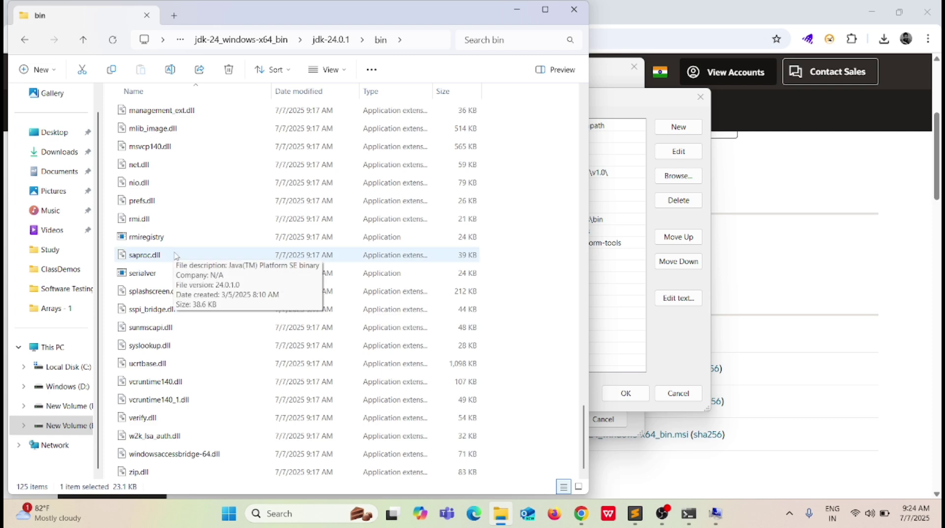
{"action": "scroll", "coordinate": [175, 276], "scroll_direction": "up", "scroll_amount": 20}
{"action": "scroll", "coordinate": [177, 301], "scroll_direction": "up", "scroll_amount": 10}
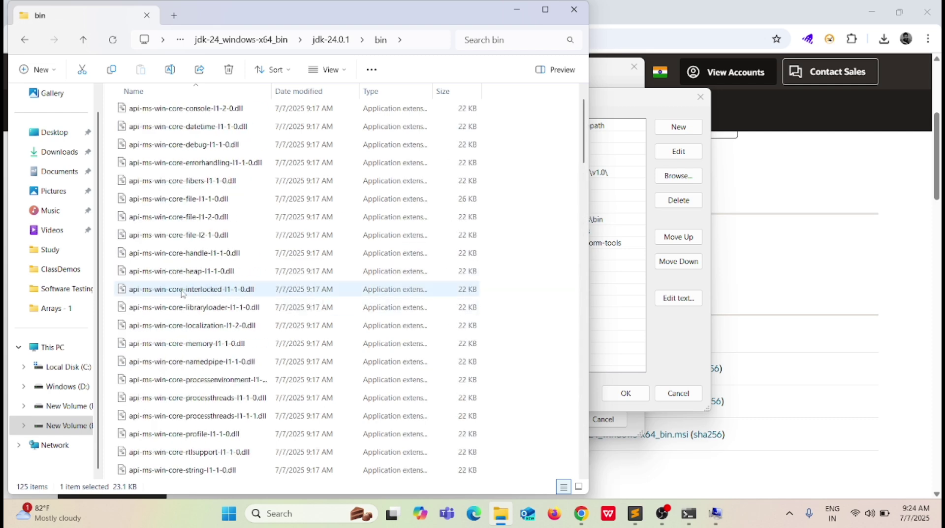
Step: Copy the bin folder's full path F:\JAVA\jdk-24_windows-x64_bin\jdk-24.0.1\bin and close the folder window
{"action": "left_click", "coordinate": [420, 43]}
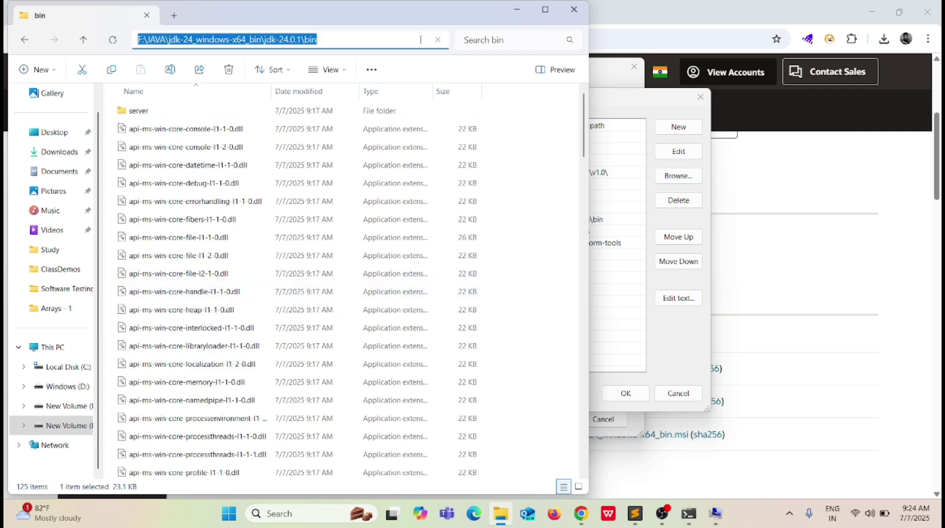
{"action": "left_click", "coordinate": [333, 39]}
{"action": "left_click_drag", "start_coordinate": [352, 35], "coordinate": [124, 41]}
{"action": "left_click", "coordinate": [321, 39]}
{"action": "left_click_drag", "start_coordinate": [306, 39], "coordinate": [340, 41]}
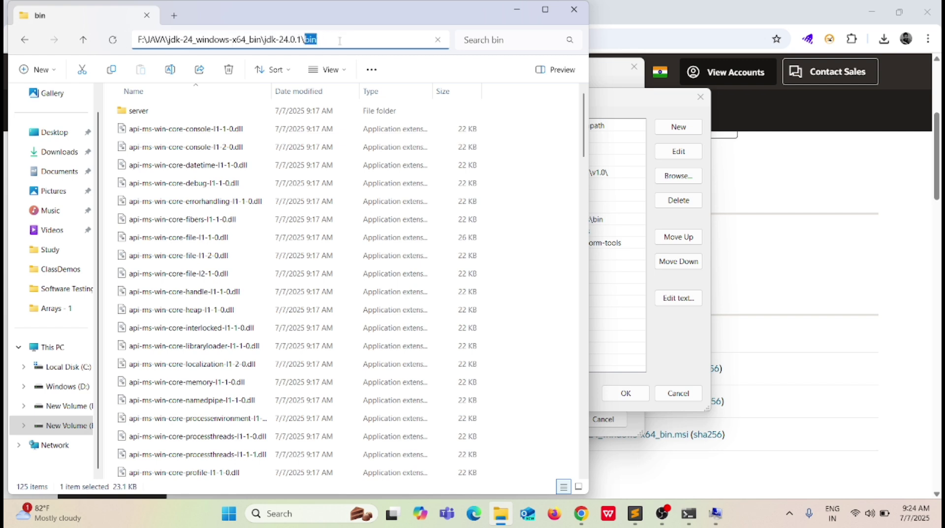
{"action": "left_click", "coordinate": [333, 39]}
{"action": "key", "text": "ctrl+a"}
{"action": "key", "text": "ctrl+c"}
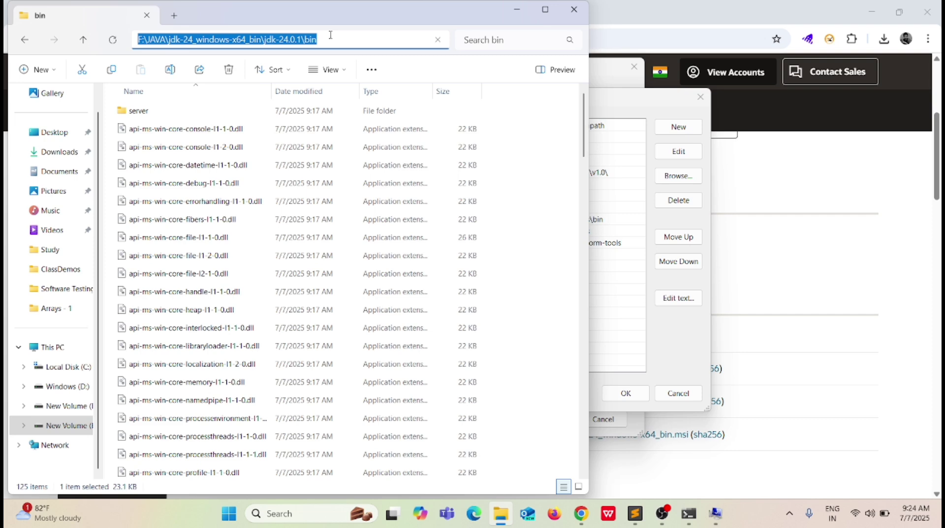
{"action": "left_click", "coordinate": [575, 9]}
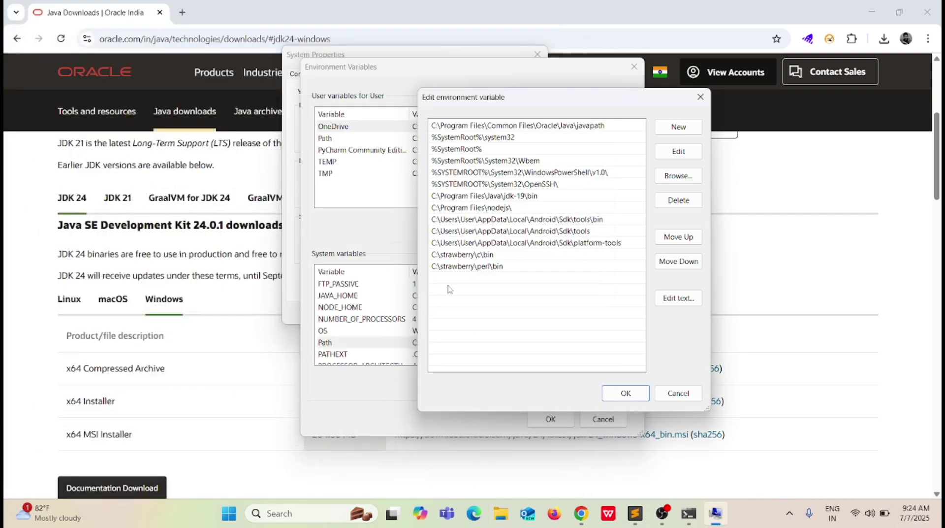
Step: Try adding F:\JAVA\jdk-24_windows-x64_bin\jdk-24.0.1\bin as a new entry in the system Path variable and erase that entry
{"action": "double_click", "coordinate": [429, 278]}
{"action": "key", "text": "ctrl+v"}
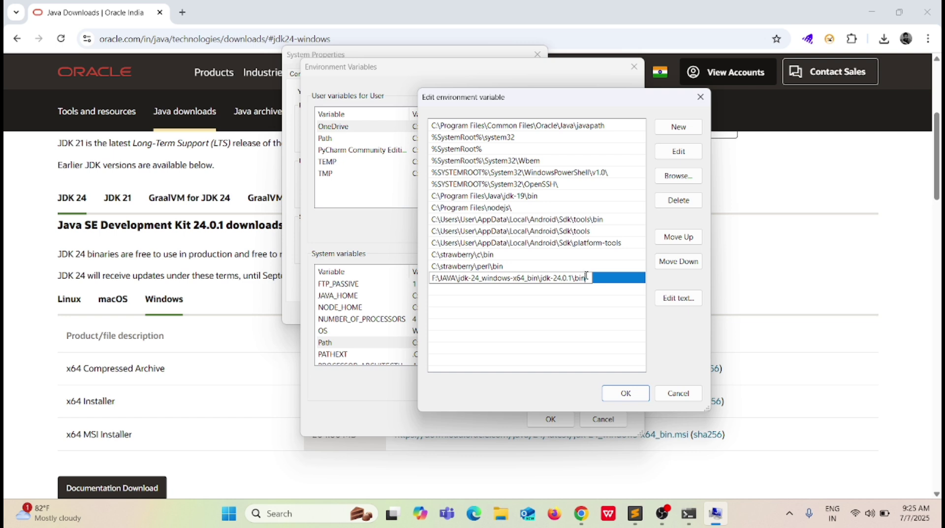
{"action": "left_click_drag", "start_coordinate": [588, 278], "coordinate": [432, 278]}
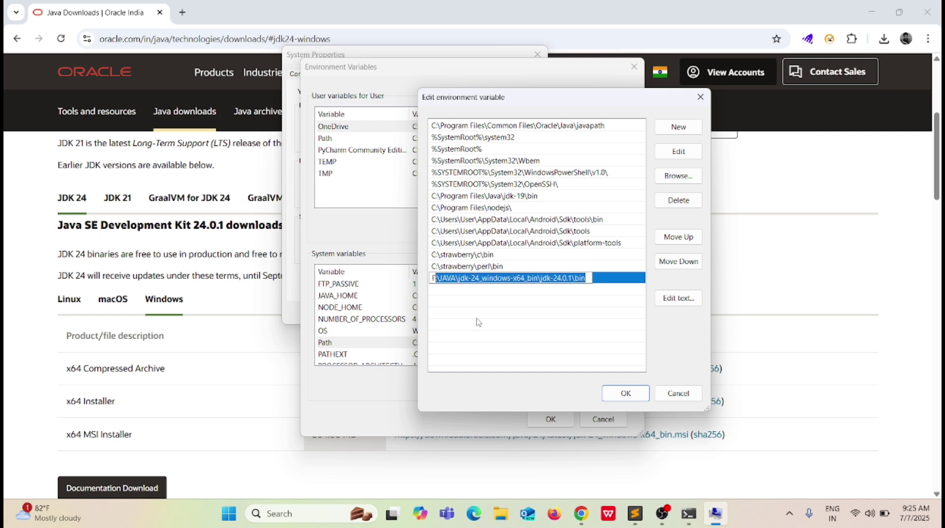
{"action": "key", "text": "BackSpace"}
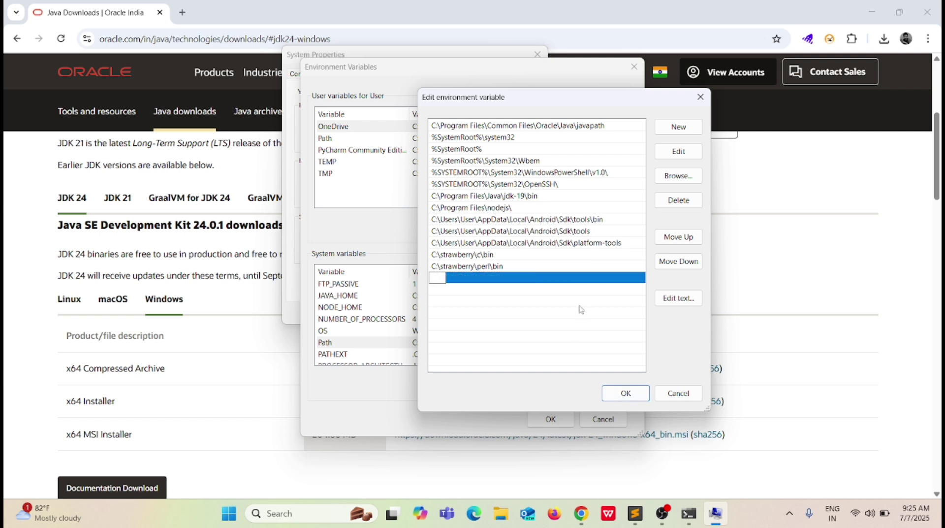
{"action": "left_click", "coordinate": [590, 317]}
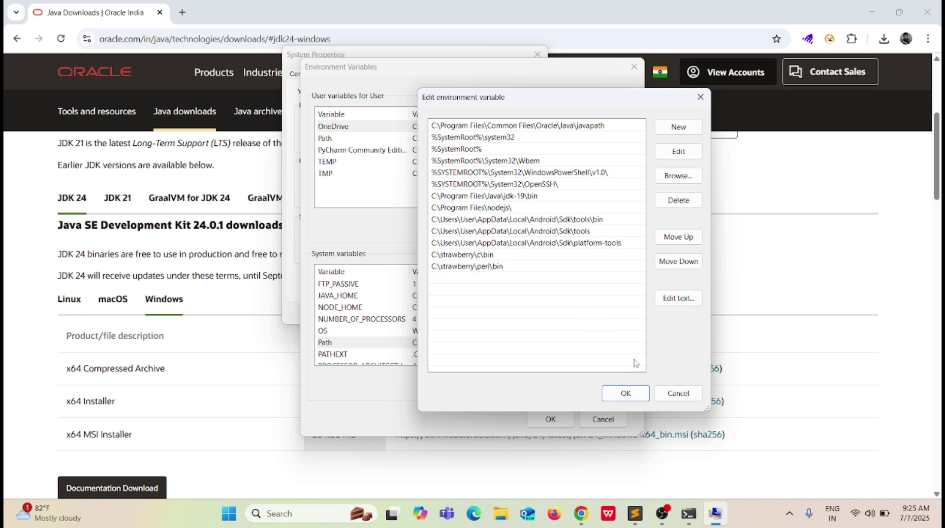
Step: Accept the Path list and environment variables, and close the system properties with the settings saved
{"action": "left_click", "coordinate": [634, 397]}
{"action": "left_click", "coordinate": [550, 419]}
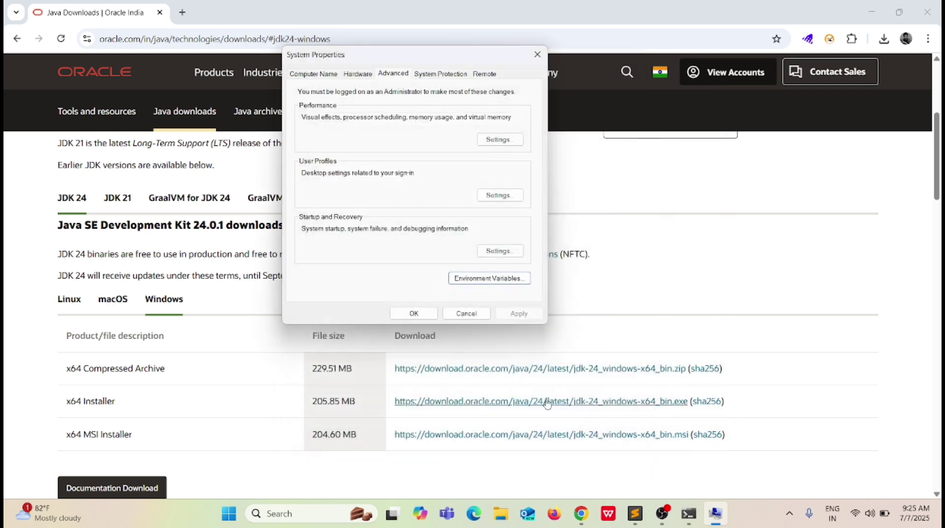
{"action": "left_click", "coordinate": [413, 314]}
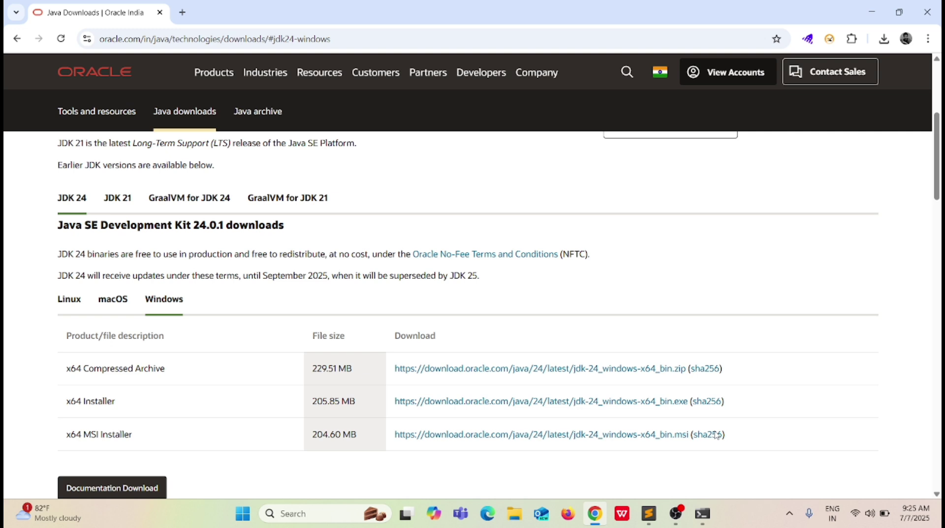
Step: Close the old Command Prompt window and open a fresh Command Prompt session by searching for cmd
{"action": "left_click", "coordinate": [709, 515]}
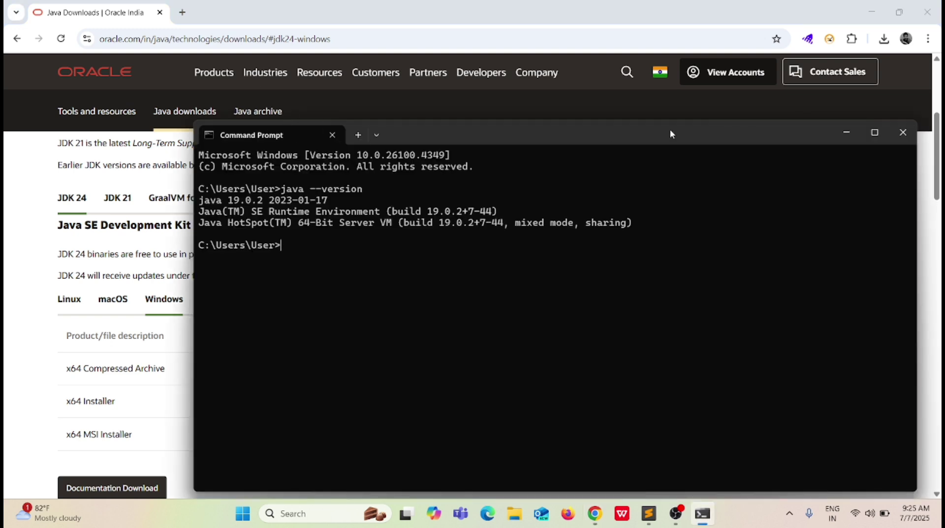
{"action": "left_click", "coordinate": [903, 132]}
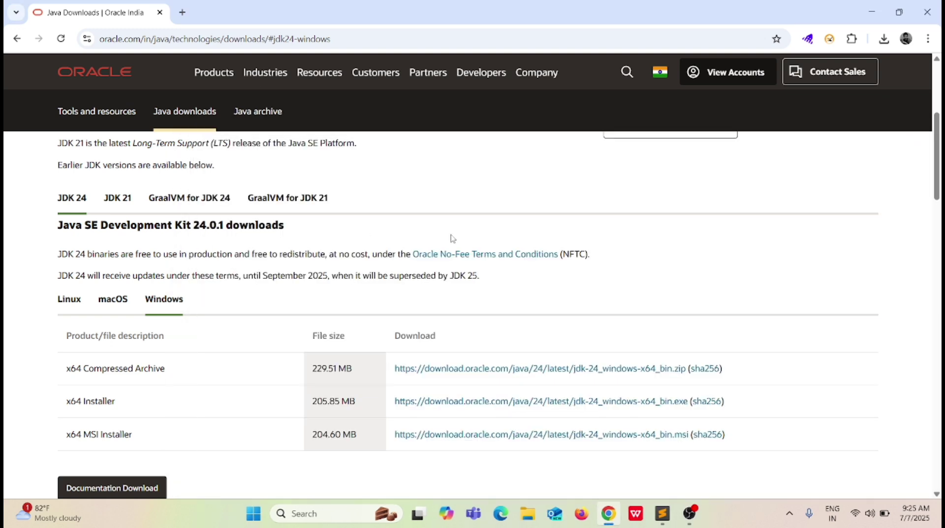
{"action": "left_click", "coordinate": [325, 513]}
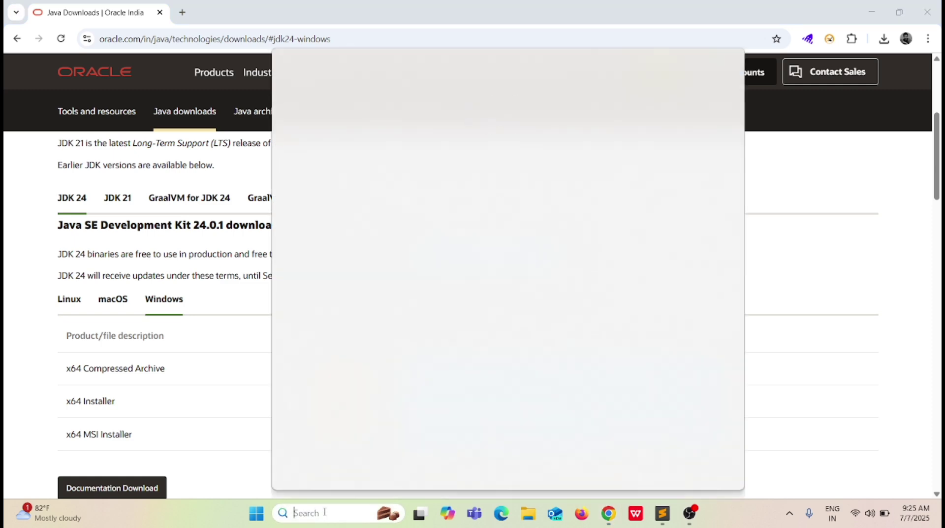
{"action": "type", "text": "cmd"}
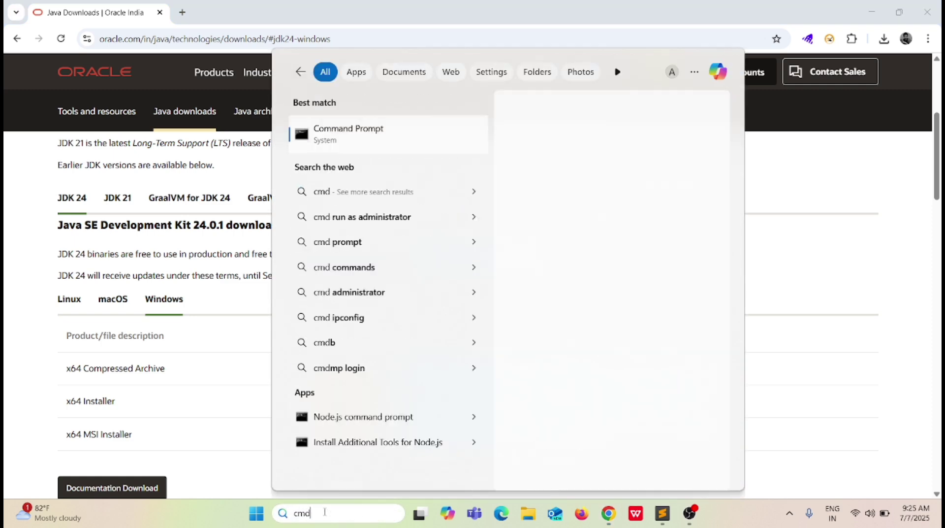
{"action": "key", "text": "Return"}
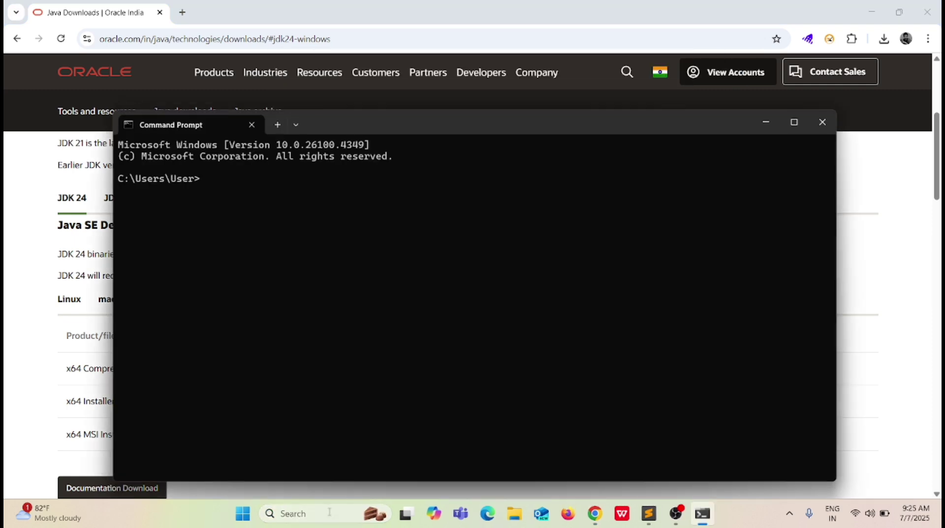
Step: Check the Java runtime with the command java --version and highlight the version number in its output
{"action": "type", "text": "java"}
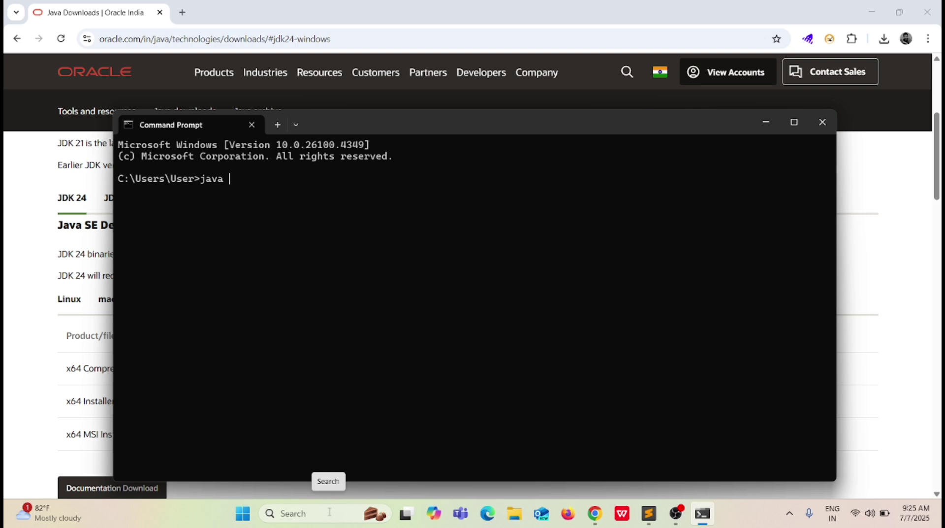
{"action": "type", "text": " --version"}
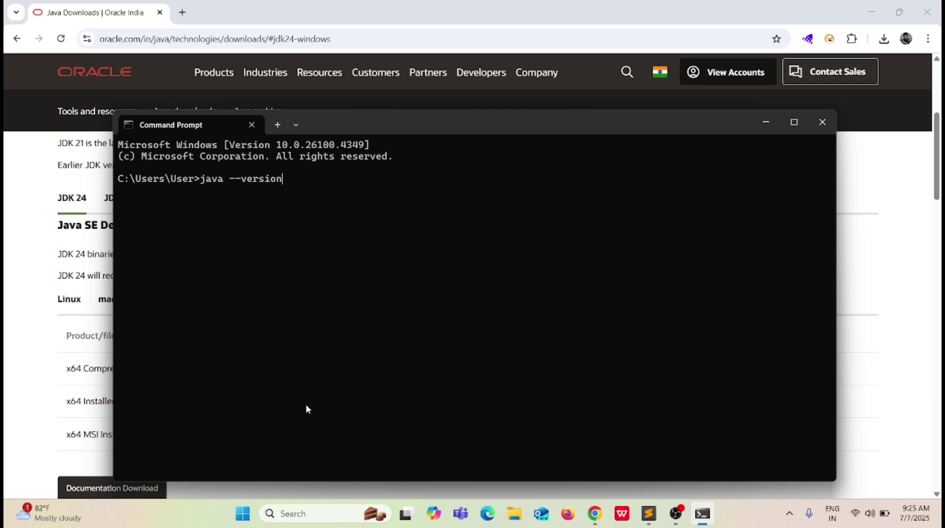
{"action": "key", "text": "Return"}
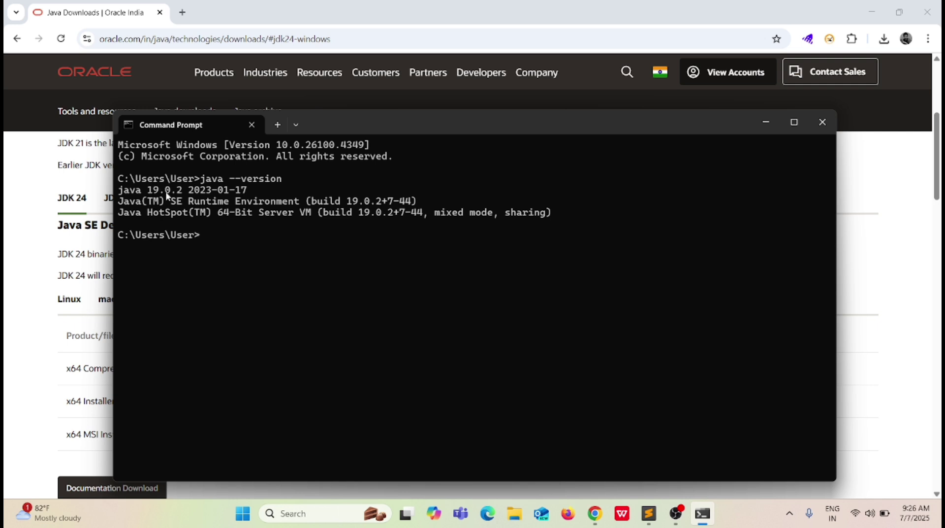
{"action": "left_click_drag", "start_coordinate": [117, 190], "coordinate": [182, 192]}
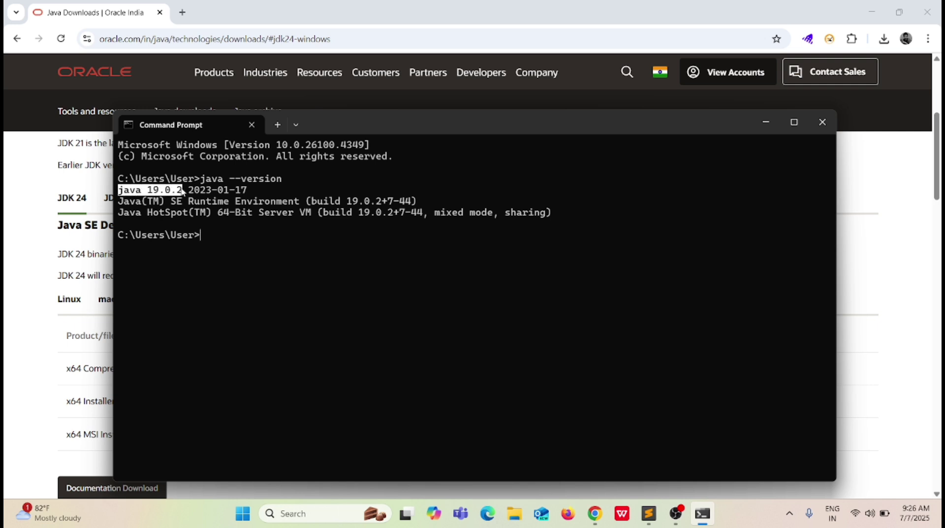
{"action": "key", "text": "ctrl+c"}
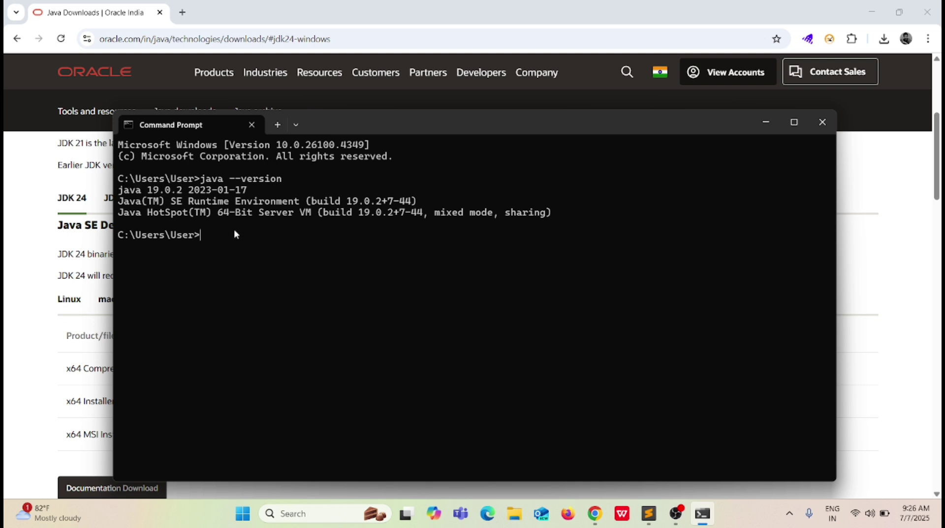
Step: Check the Java compiler with the command javac --version
{"action": "type", "text": "java "}
{"action": "type", "text": "c"}
{"action": "type", "text": "c"}
{"action": "type", "text": "--"}
{"action": "type", "text": "ve"}
{"action": "type", "text": "srion"}
{"action": "key", "text": "BackSpace"}
{"action": "key", "text": "BackSpace"}
{"action": "key", "text": "BackSpace"}
{"action": "key", "text": "BackSpace"}
{"action": "key", "text": "BackSpace"}
{"action": "type", "text": "rsion"}
{"action": "key", "text": "Return"}
Step: Highlight the version lines in the java and javac outputs to compare the two versions
{"action": "left_click_drag", "start_coordinate": [198, 247], "coordinate": [120, 247]}
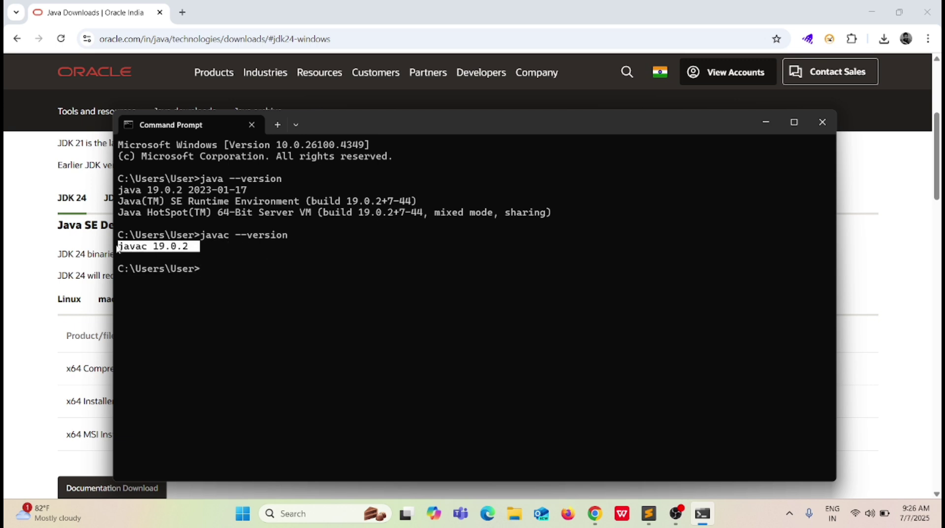
{"action": "left_click", "coordinate": [124, 247]}
{"action": "left_click_drag", "start_coordinate": [191, 244], "coordinate": [120, 248]}
{"action": "left_click_drag", "start_coordinate": [118, 190], "coordinate": [277, 192]}
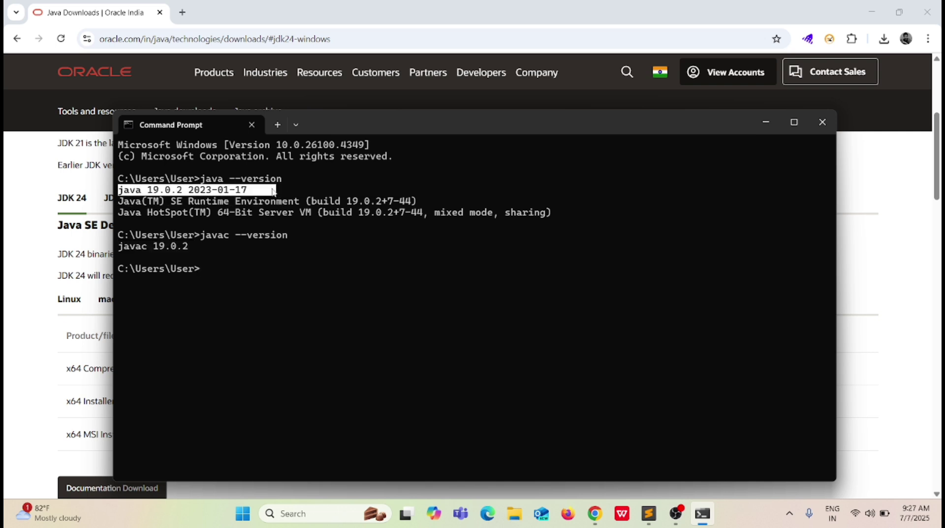
{"action": "left_click_drag", "start_coordinate": [202, 245], "coordinate": [120, 249]}
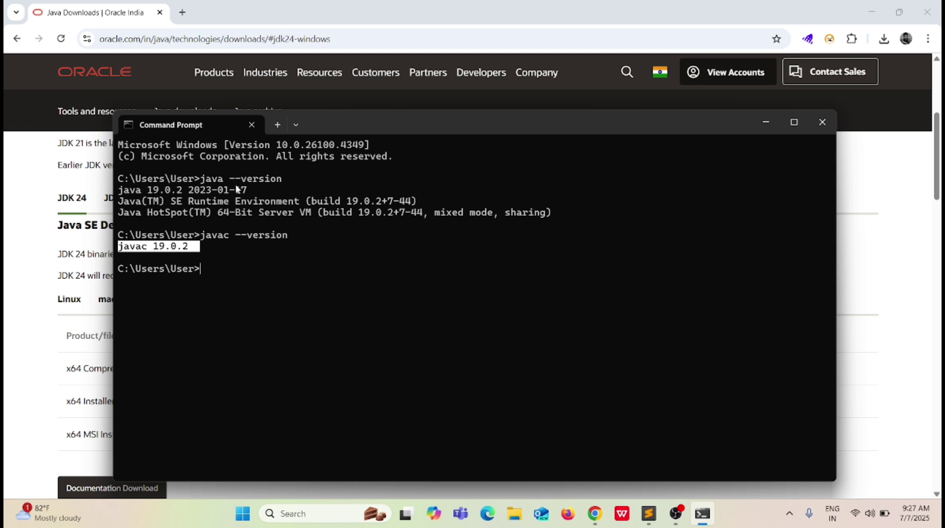